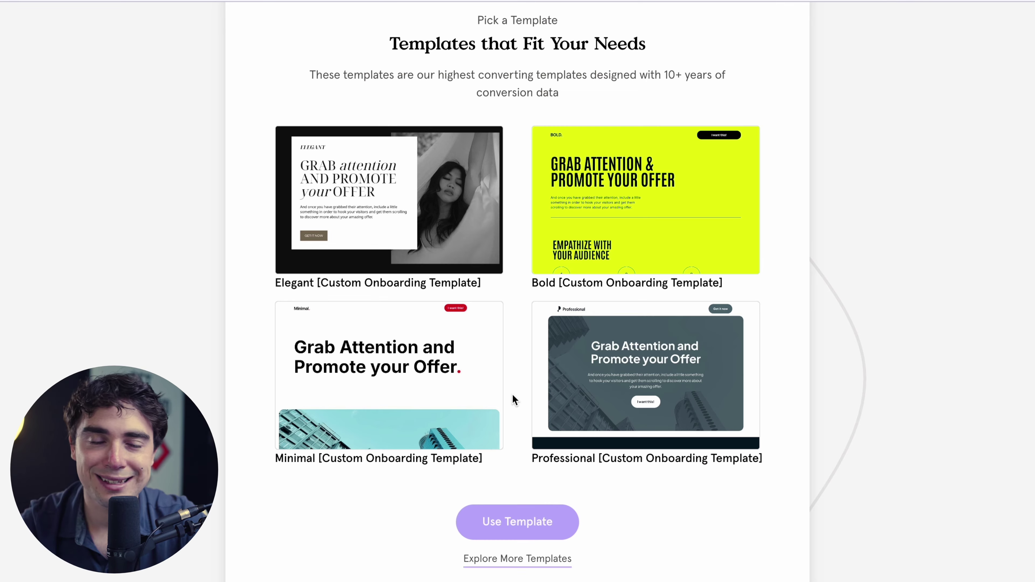
Step: Look over the four suggested onboarding templates and open the full landing page template gallery
{"action": "scroll", "coordinate": [513, 396], "scroll_direction": "up", "scroll_amount": 1}
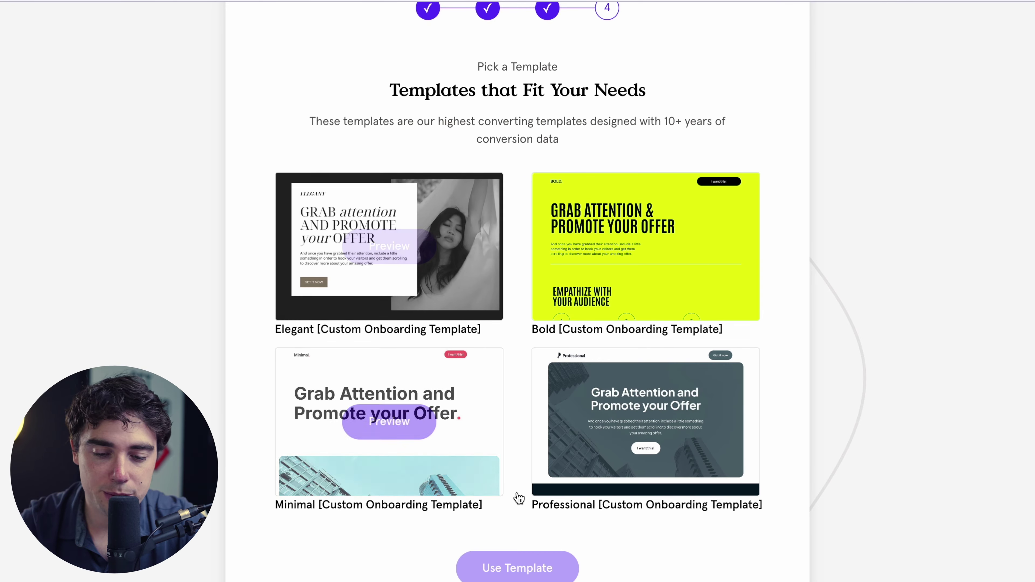
{"action": "mouse_move", "coordinate": [445, 310]}
{"action": "scroll", "coordinate": [445, 309], "scroll_direction": "down", "scroll_amount": 2}
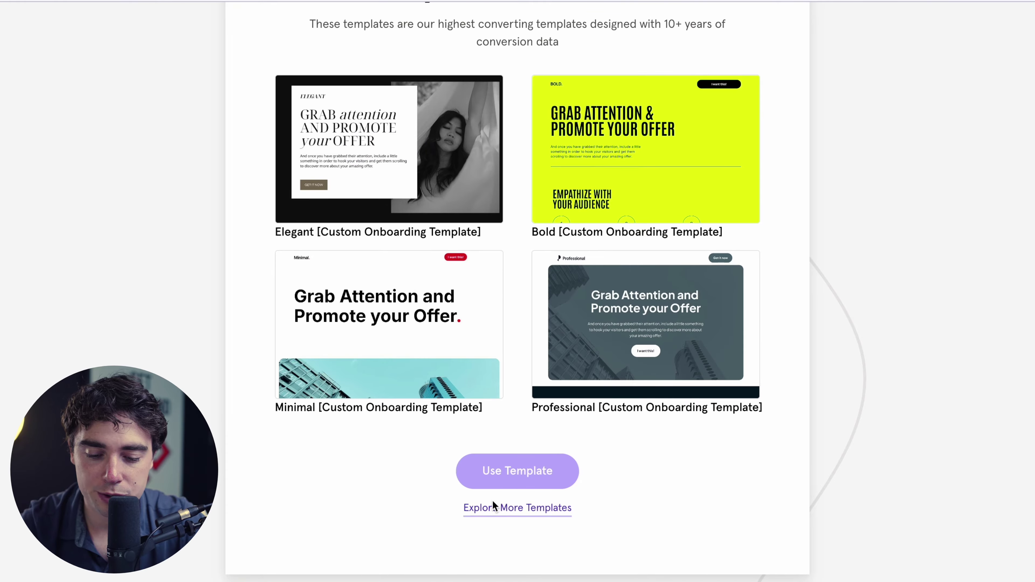
{"action": "left_click", "coordinate": [524, 510]}
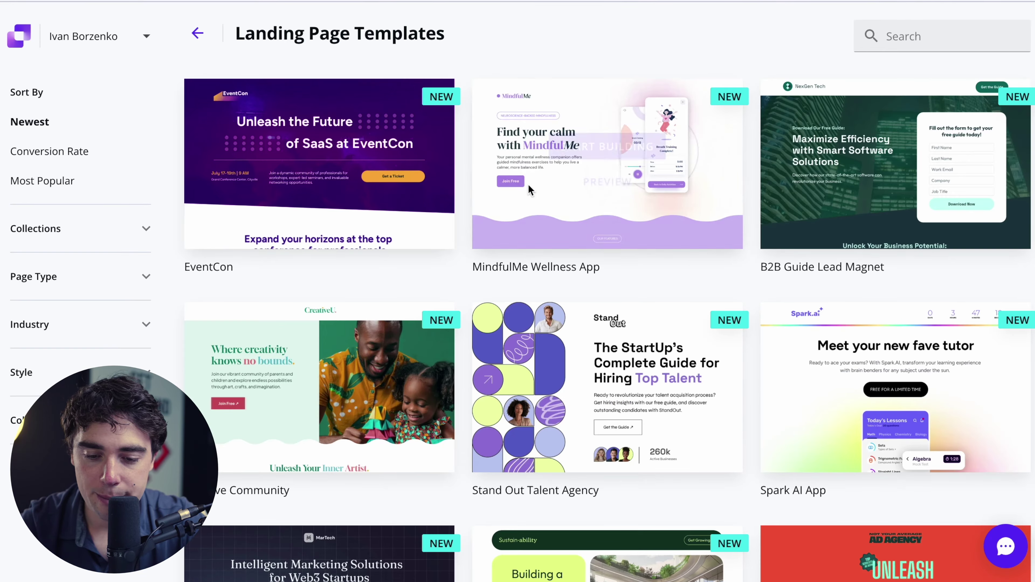
Step: Browse the newest landing page templates and choose the Spark AI App template for the new page
{"action": "scroll", "coordinate": [738, 387], "scroll_direction": "down", "scroll_amount": 4}
{"action": "scroll", "coordinate": [738, 387], "scroll_direction": "down", "scroll_amount": 8}
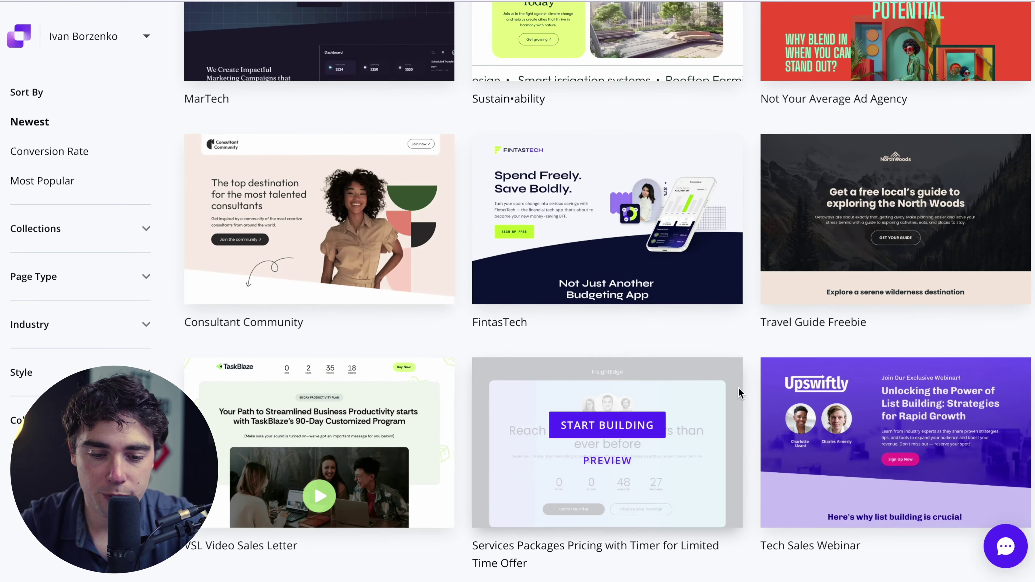
{"action": "scroll", "coordinate": [745, 359], "scroll_direction": "up", "scroll_amount": 13}
{"action": "left_click", "coordinate": [895, 369]}
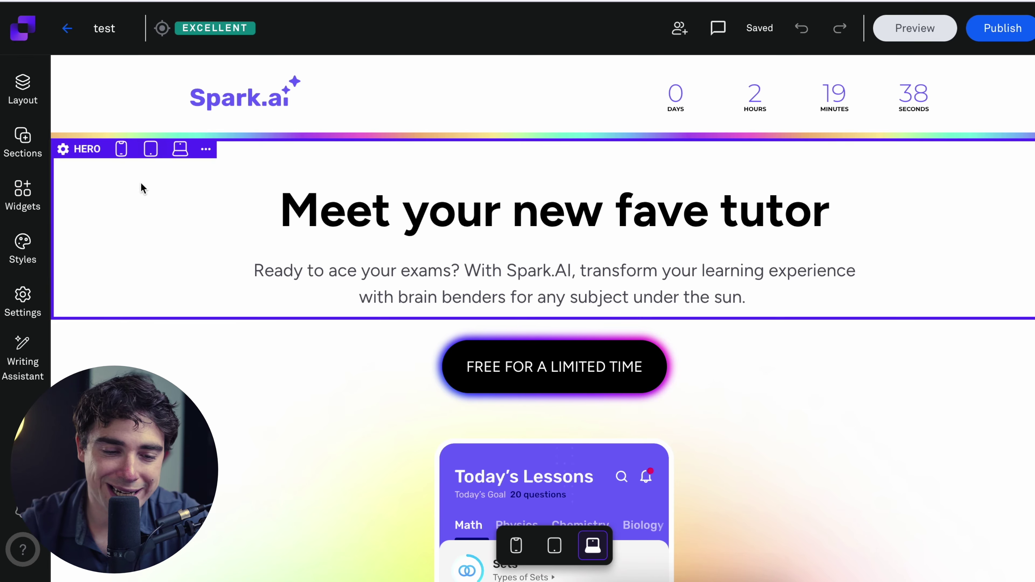
Step: Review the page's section list from Banner to Call to Action and look through the hero and features content
{"action": "left_click", "coordinate": [22, 90]}
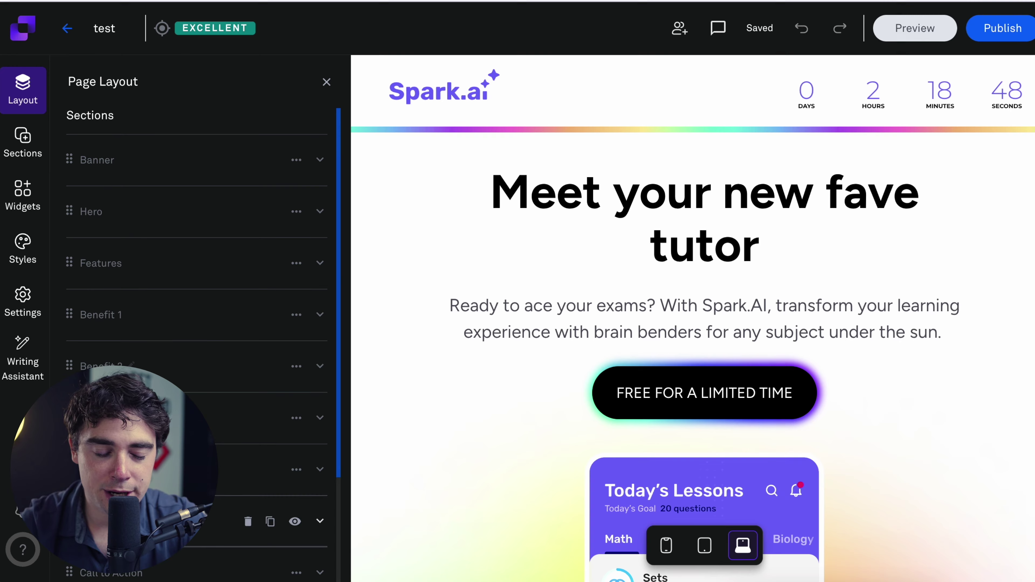
{"action": "scroll", "coordinate": [196, 286], "scroll_direction": "down", "scroll_amount": 3}
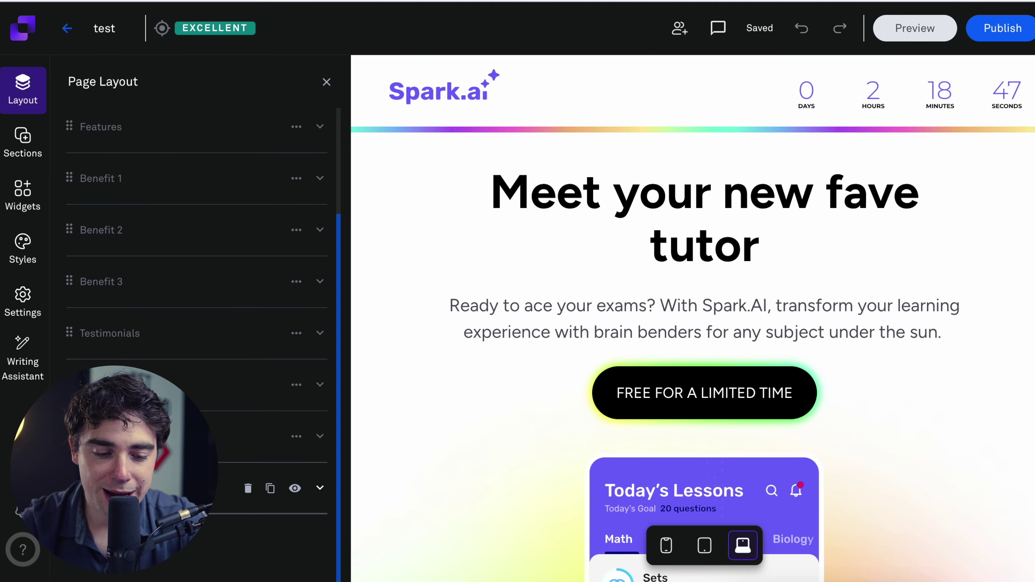
{"action": "scroll", "coordinate": [196, 285], "scroll_direction": "up", "scroll_amount": 3}
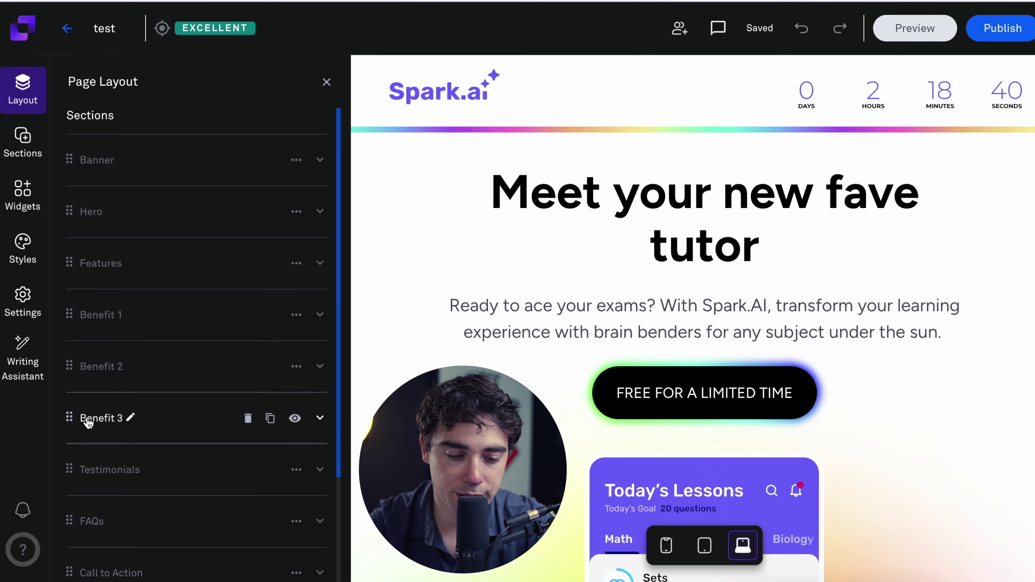
{"action": "scroll", "coordinate": [474, 449], "scroll_direction": "down", "scroll_amount": 20}
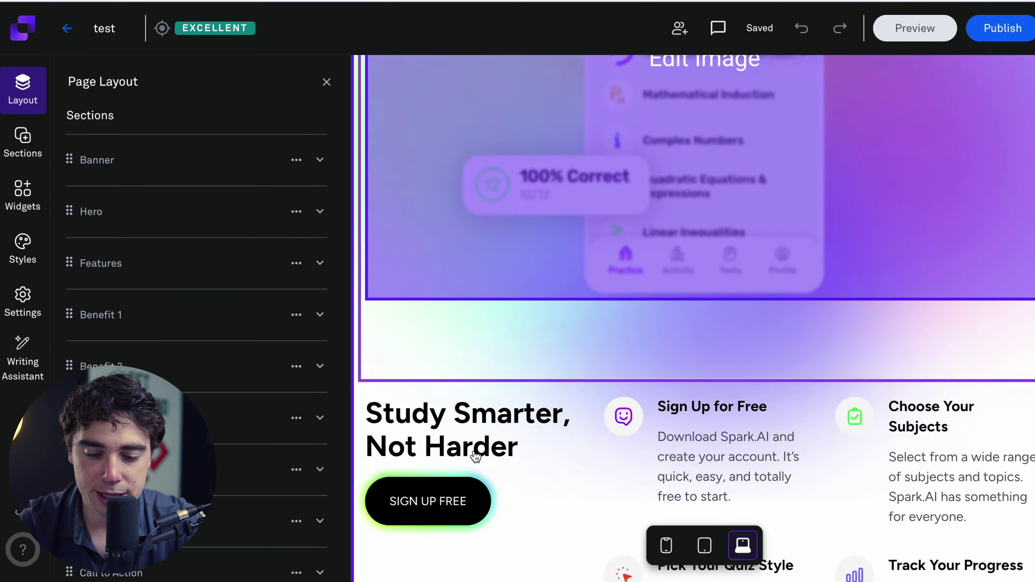
{"action": "scroll", "coordinate": [474, 449], "scroll_direction": "up", "scroll_amount": 6}
{"action": "scroll", "coordinate": [527, 191], "scroll_direction": "up", "scroll_amount": 10}
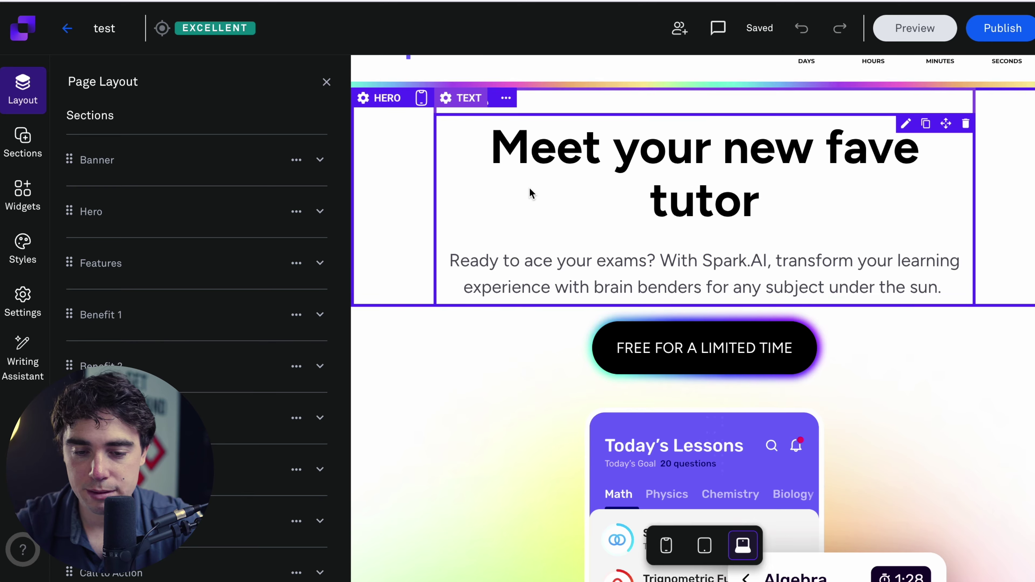
Step: Replace the word "Meet" in the hero headline with "win 3rwin3r" and delete that replacement text
{"action": "scroll", "coordinate": [529, 189], "scroll_direction": "up", "scroll_amount": 2}
{"action": "left_click", "coordinate": [605, 194]}
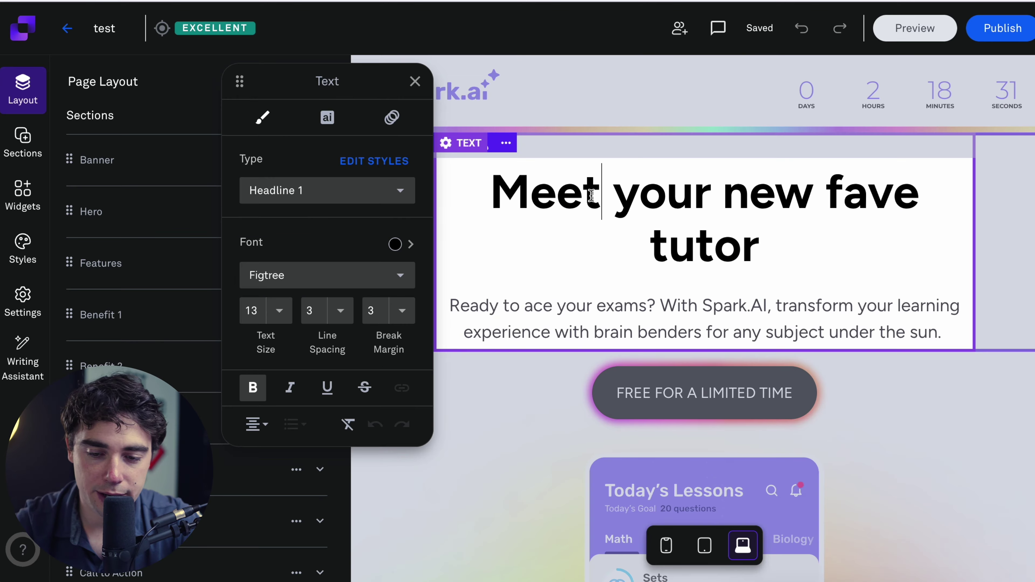
{"action": "double_click", "coordinate": [599, 194]}
{"action": "type", "text": "win 3rwin3r"}
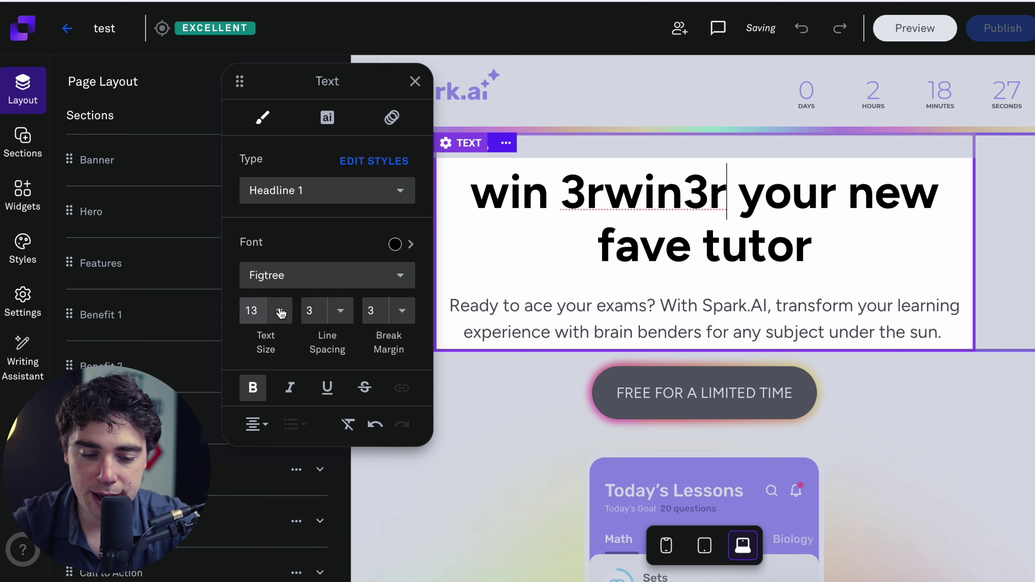
{"action": "key", "text": "shift+Home"}
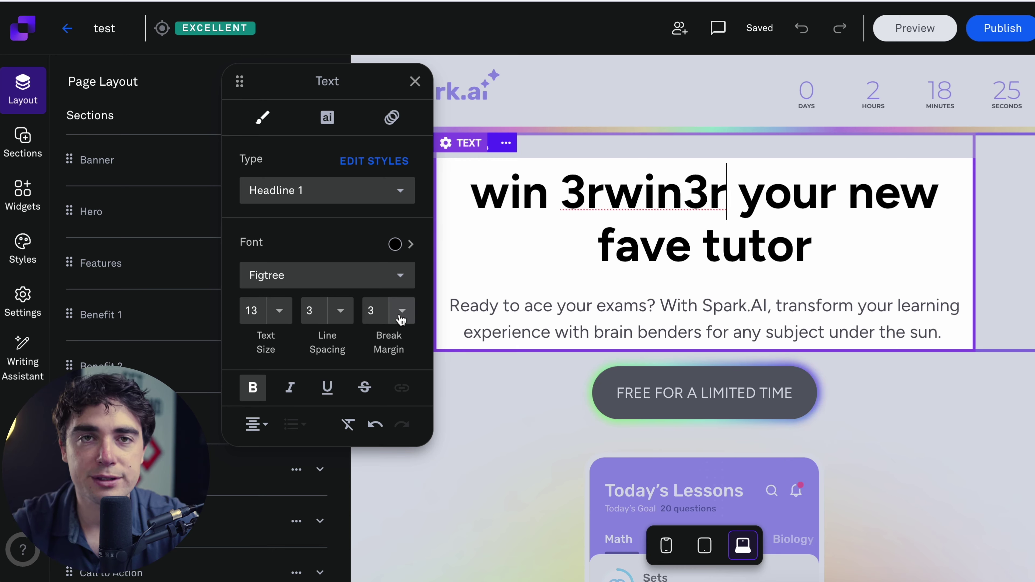
{"action": "key", "text": "BackSpace"}
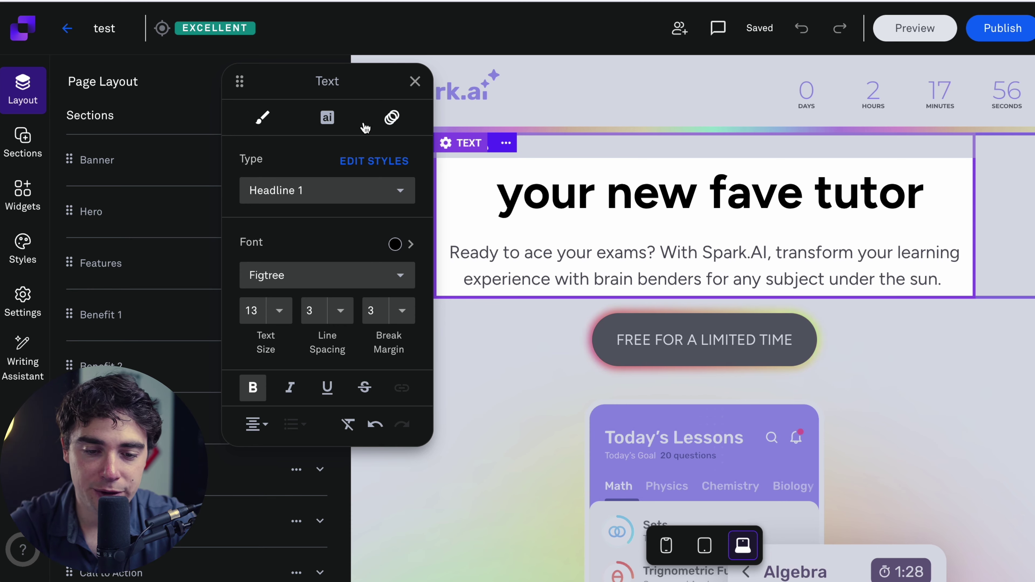
Step: Open the list of animation choices for the hero headline text
{"action": "left_click", "coordinate": [390, 123]}
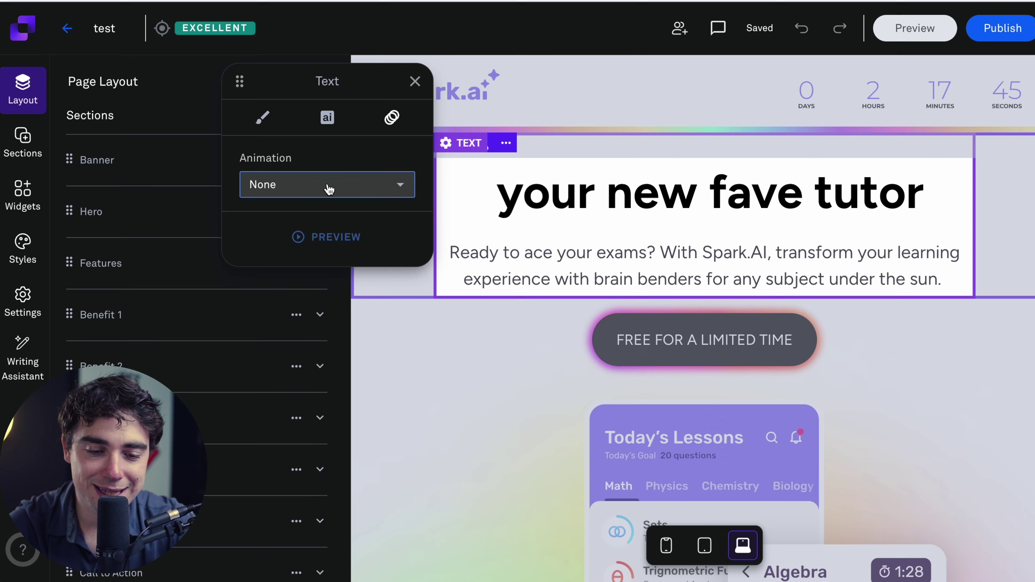
{"action": "left_click", "coordinate": [328, 190]}
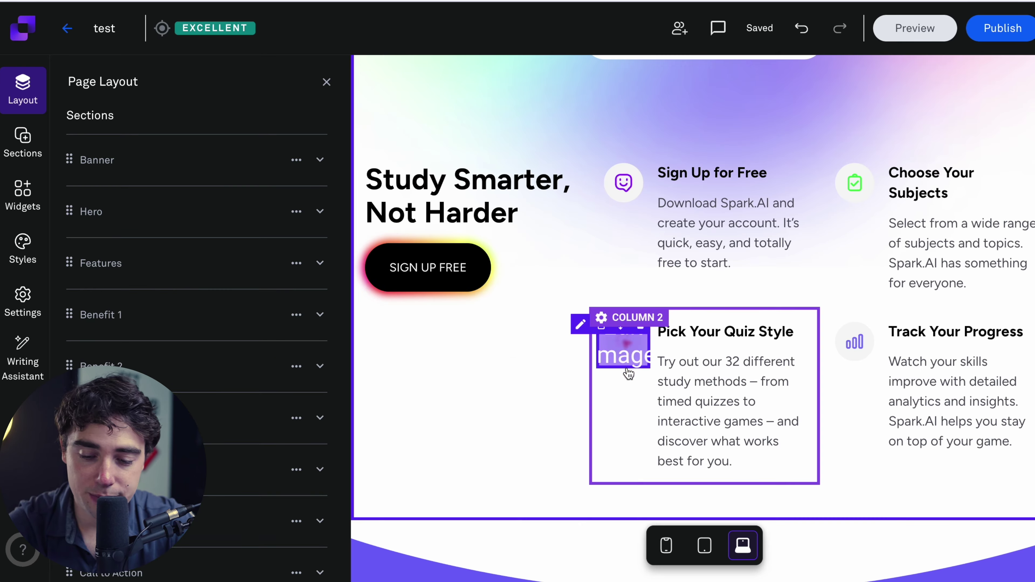
Step: Move the "Pick Your Quiz Style" text block above the "Sign Up for Free" block in the features section
{"action": "mouse_move", "coordinate": [783, 325]}
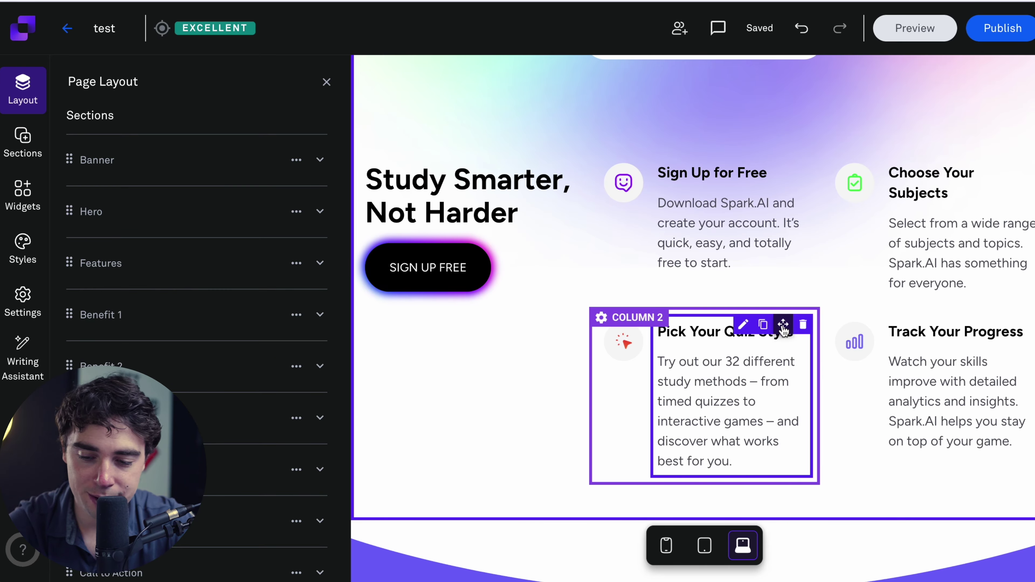
{"action": "left_click_drag", "start_coordinate": [783, 325], "coordinate": [714, 185]}
{"action": "mouse_move", "coordinate": [768, 318]}
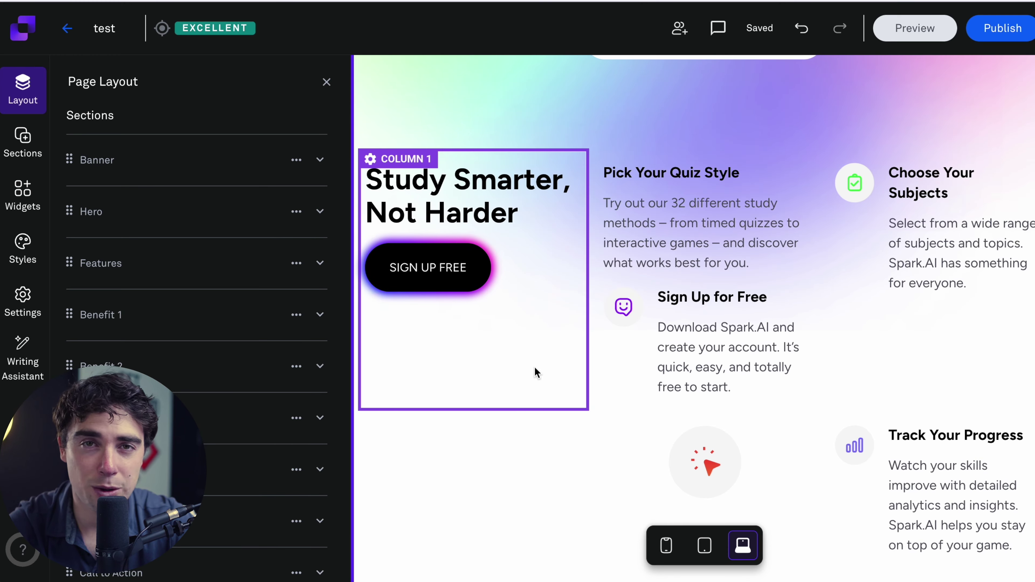
Step: Add a blank two-column section directly below the features section
{"action": "left_click", "coordinate": [22, 143]}
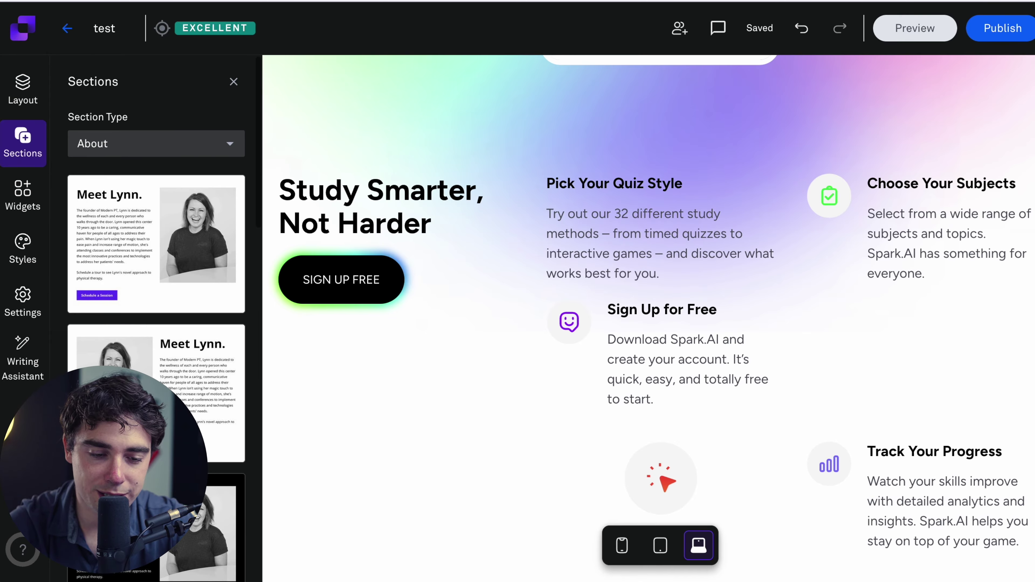
{"action": "left_click", "coordinate": [130, 154]}
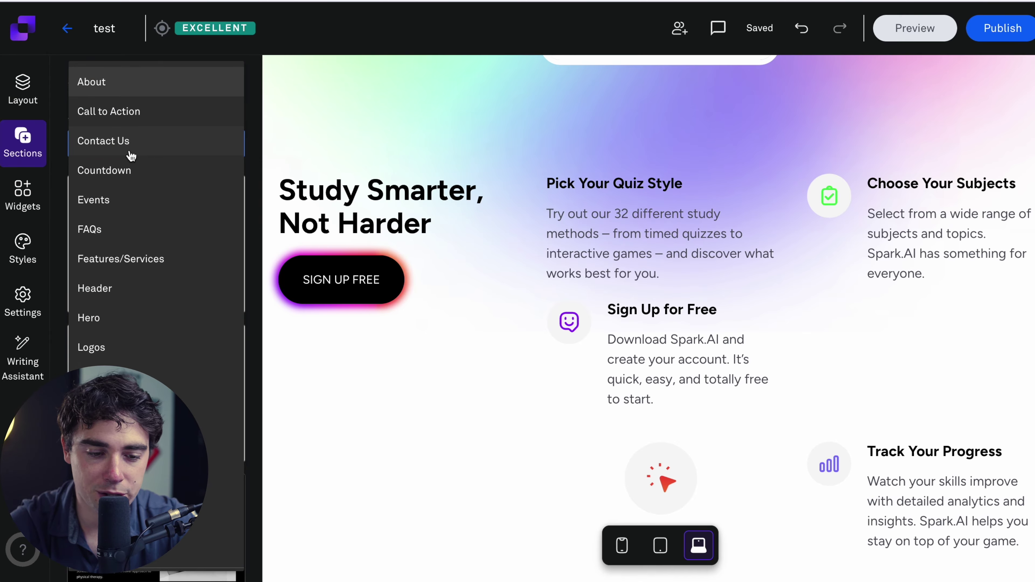
{"action": "left_click", "coordinate": [220, 524]}
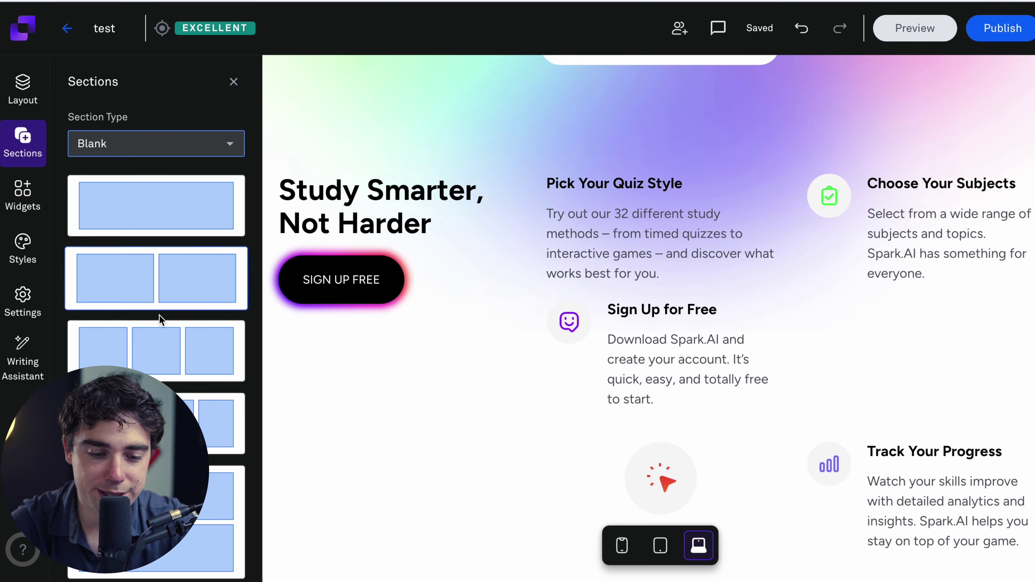
{"action": "scroll", "coordinate": [155, 265], "scroll_direction": "down", "scroll_amount": 1}
{"action": "left_click_drag", "start_coordinate": [146, 245], "coordinate": [546, 322]}
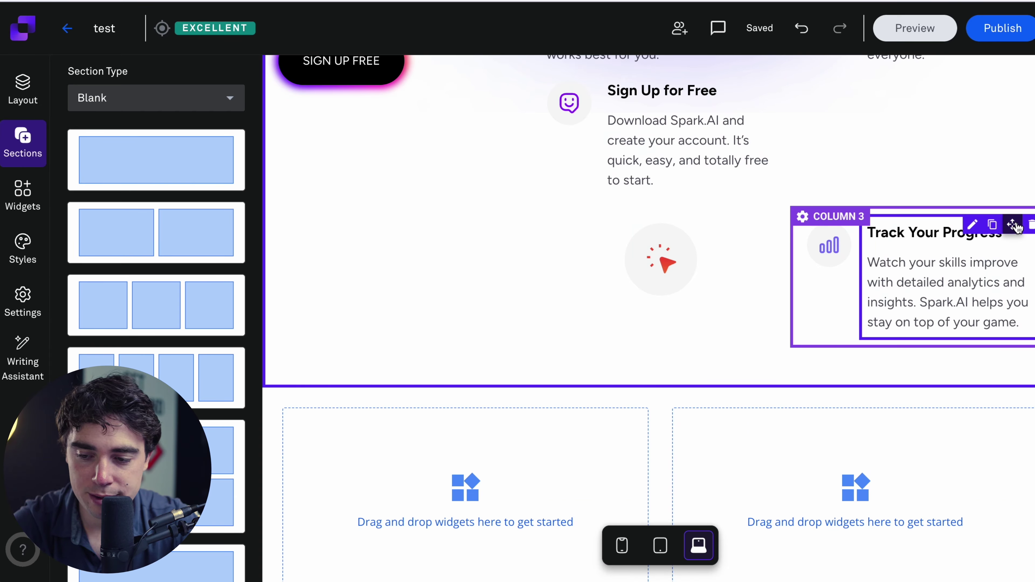
Step: Move the "Track Your Progress" text block into the first column of the blank two-column section
{"action": "left_click_drag", "start_coordinate": [1013, 224], "coordinate": [464, 449]}
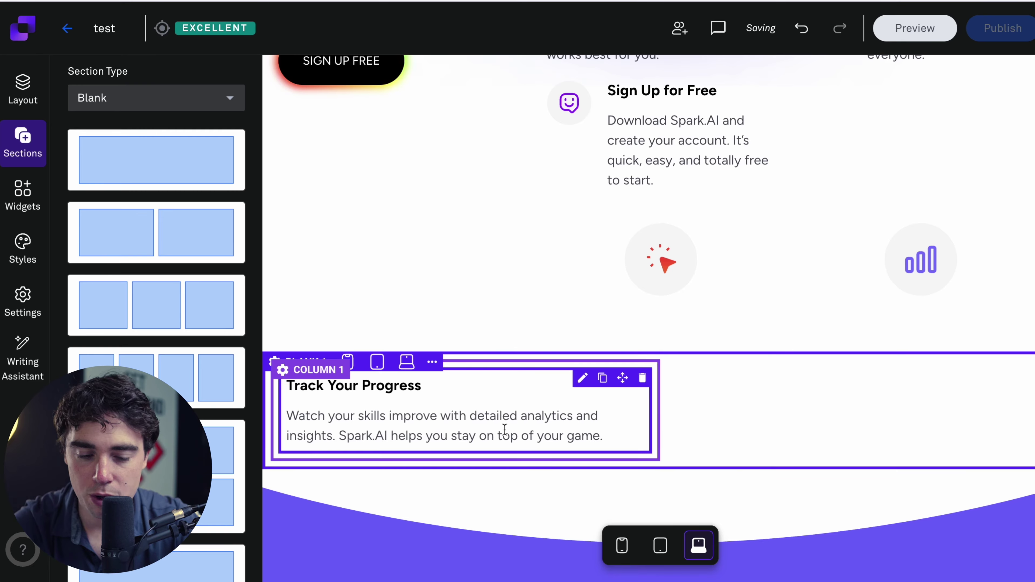
{"action": "scroll", "coordinate": [464, 213], "scroll_direction": "down", "scroll_amount": 5}
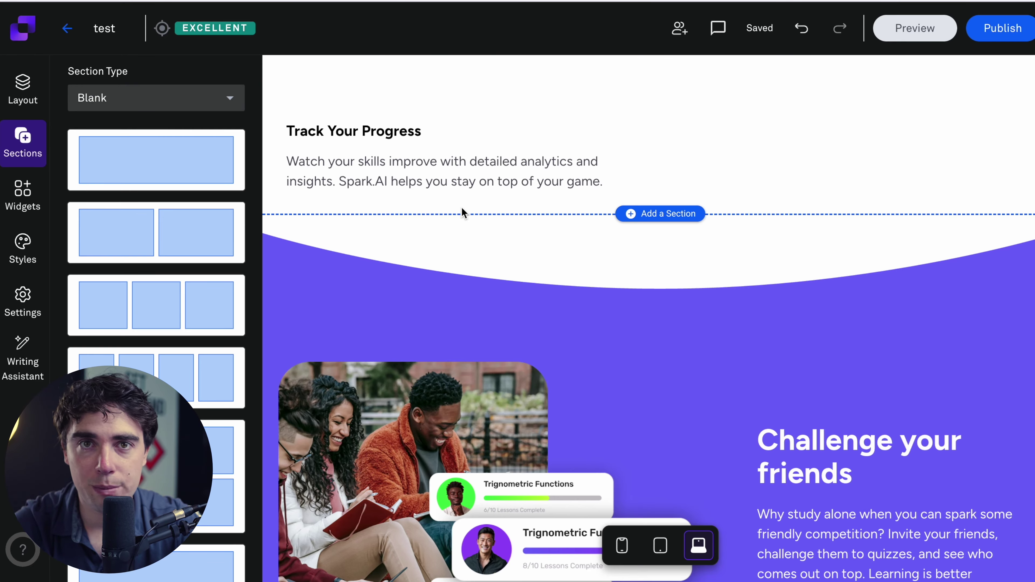
{"action": "scroll", "coordinate": [99, 155], "scroll_direction": "up", "scroll_amount": 1}
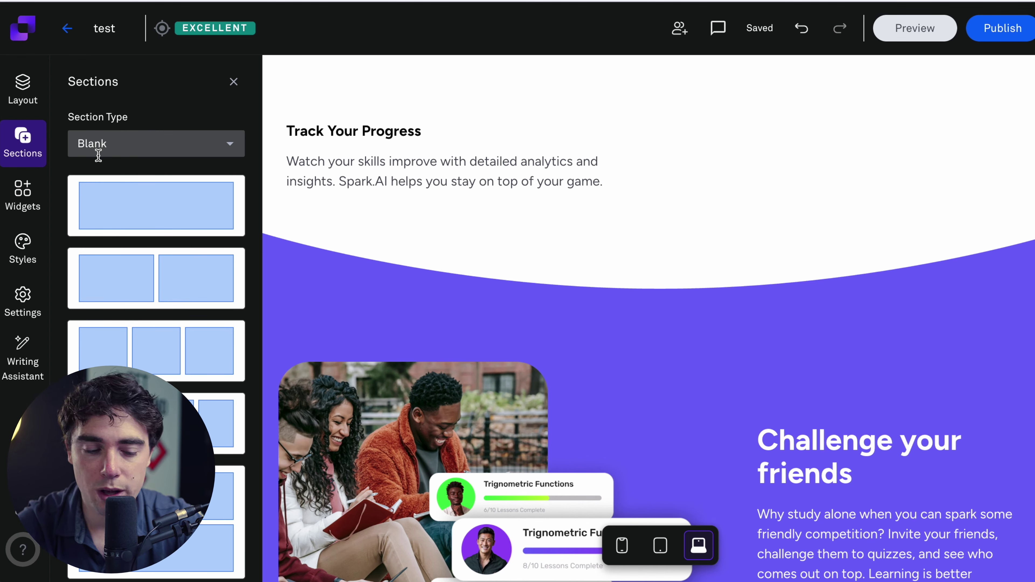
Step: Expand the complete list of available page widgets and look through it
{"action": "left_click", "coordinate": [23, 192]}
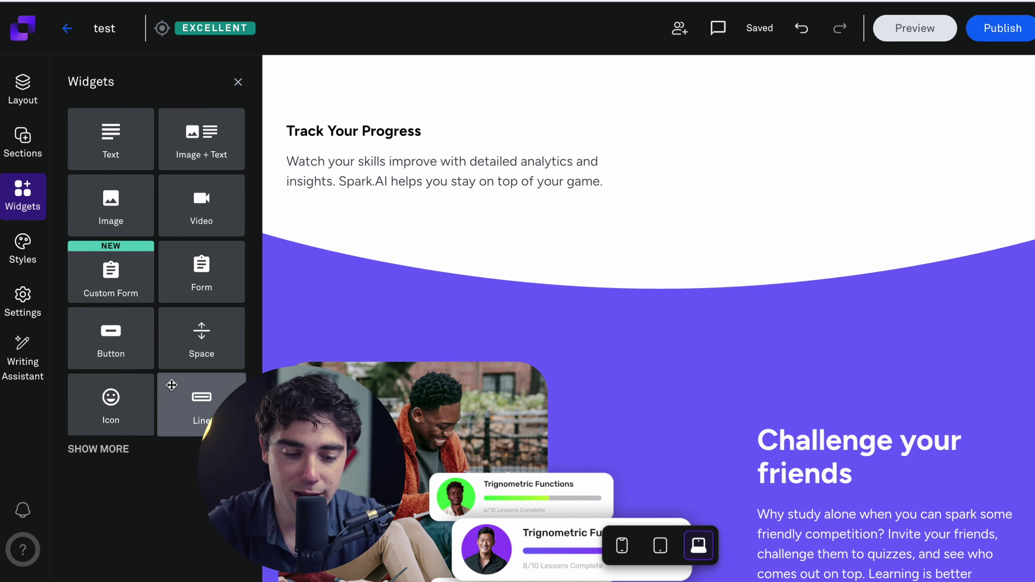
{"action": "left_click", "coordinate": [120, 448]}
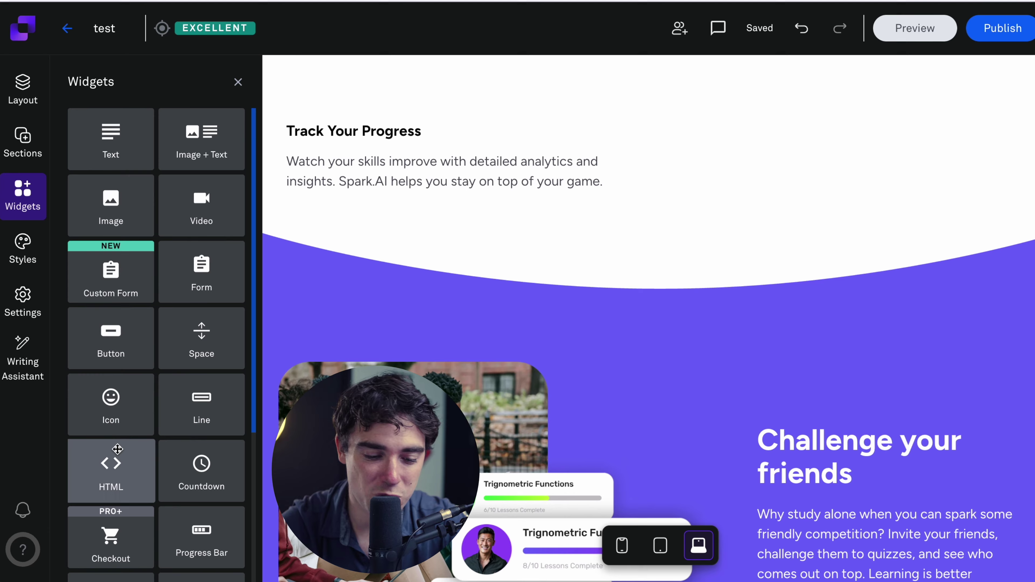
{"action": "scroll", "coordinate": [120, 448], "scroll_direction": "down", "scroll_amount": 5}
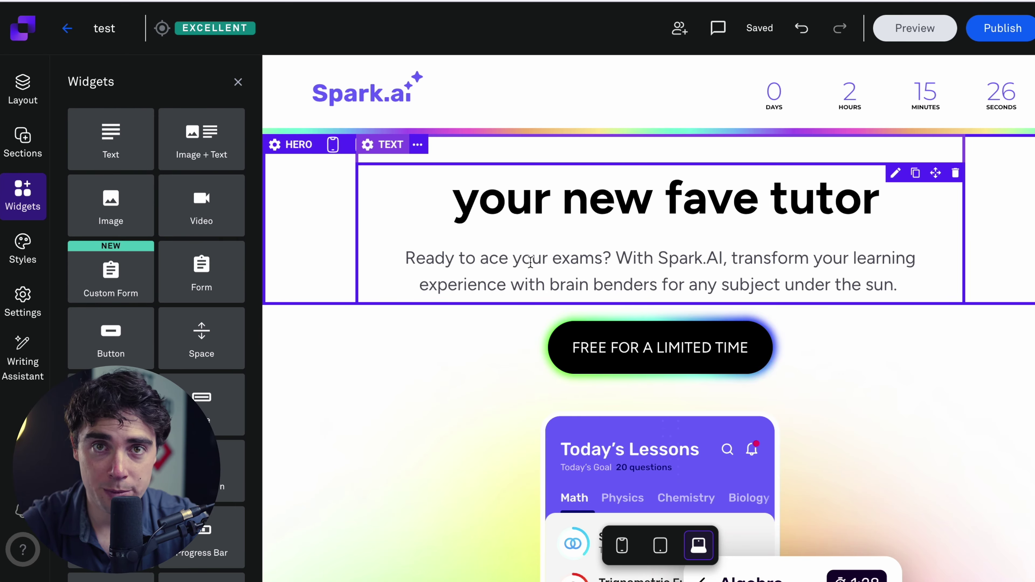
Step: Review the click event options of the "FREE FOR A LIMITED TIME" button
{"action": "left_click", "coordinate": [574, 349]}
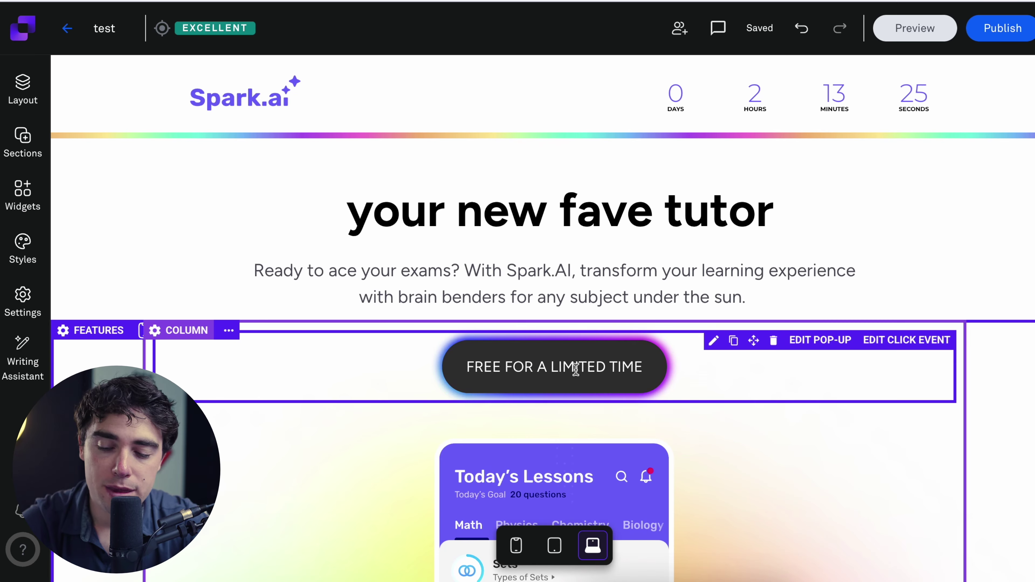
{"action": "left_click", "coordinate": [897, 341]}
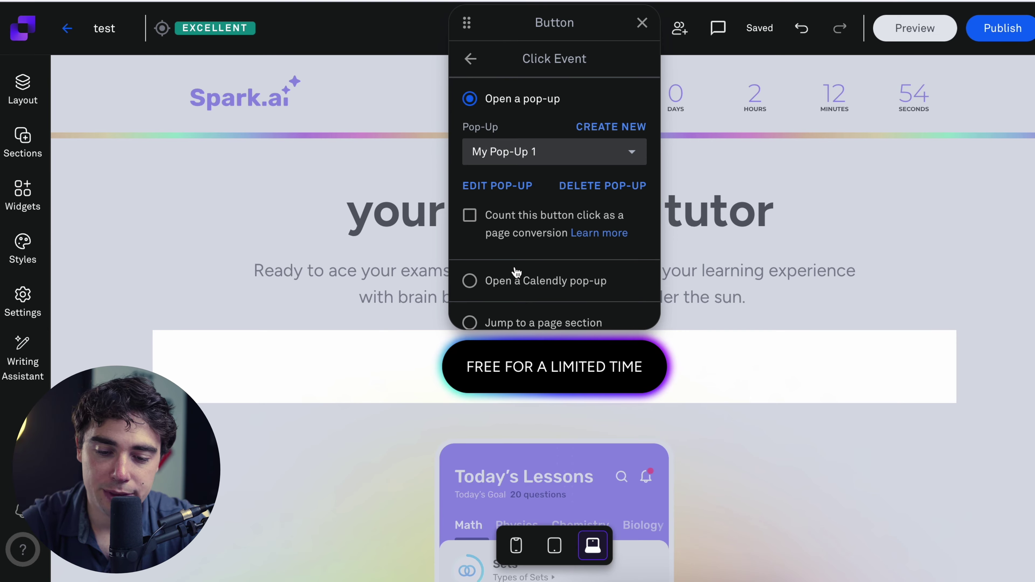
{"action": "scroll", "coordinate": [516, 272], "scroll_direction": "down", "scroll_amount": 1}
{"action": "scroll", "coordinate": [589, 244], "scroll_direction": "down", "scroll_amount": 1}
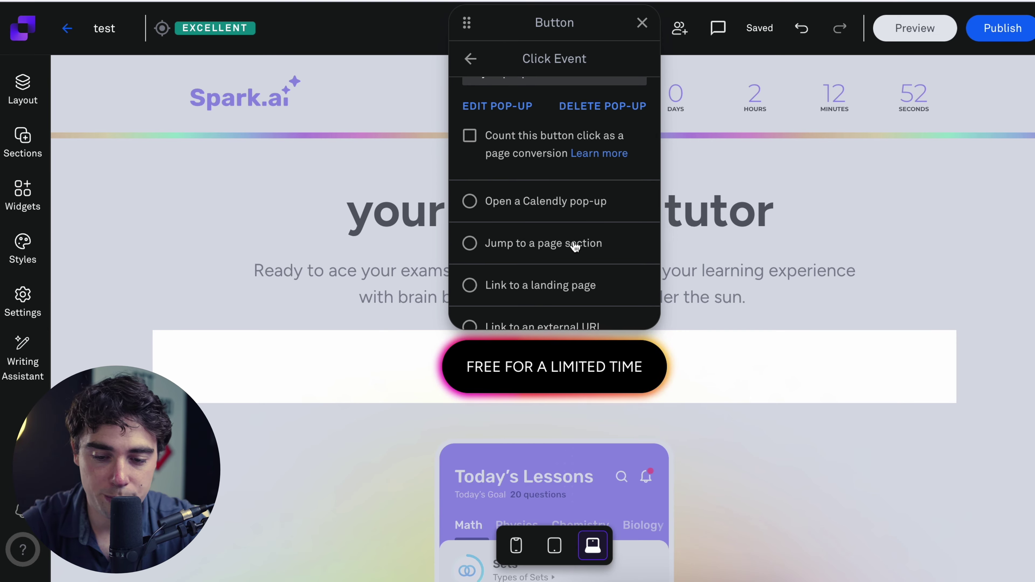
{"action": "scroll", "coordinate": [586, 246], "scroll_direction": "down", "scroll_amount": 1}
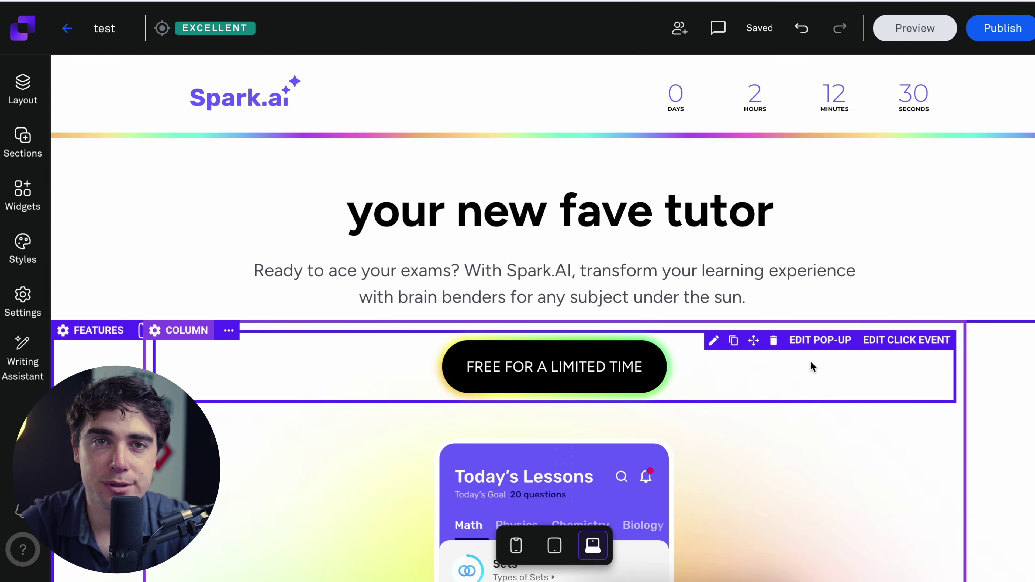
Step: Open the button's pop-up for editing and bring up the integrations that can be added to its sign-up form
{"action": "left_click", "coordinate": [818, 341]}
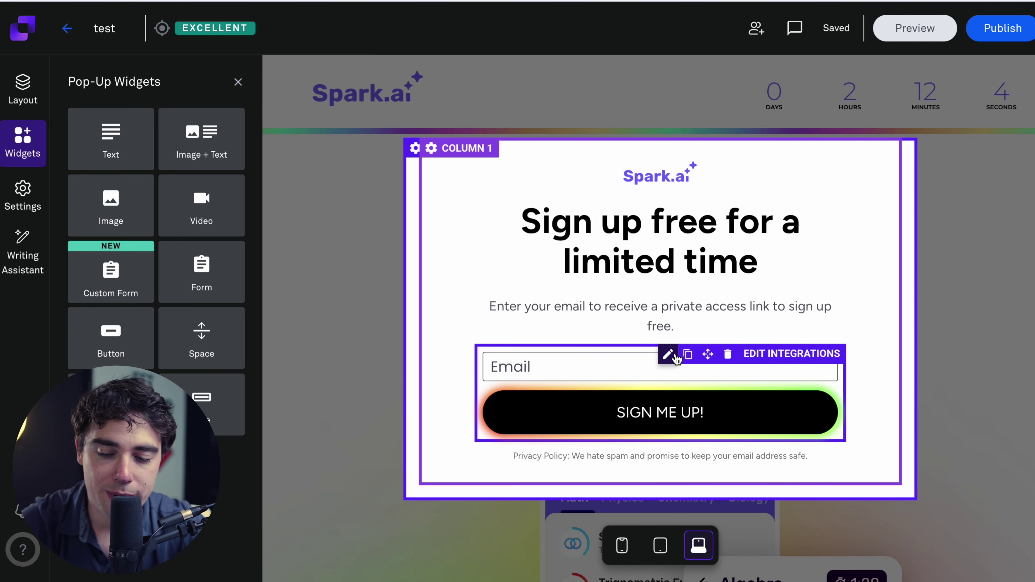
{"action": "left_click", "coordinate": [762, 361]}
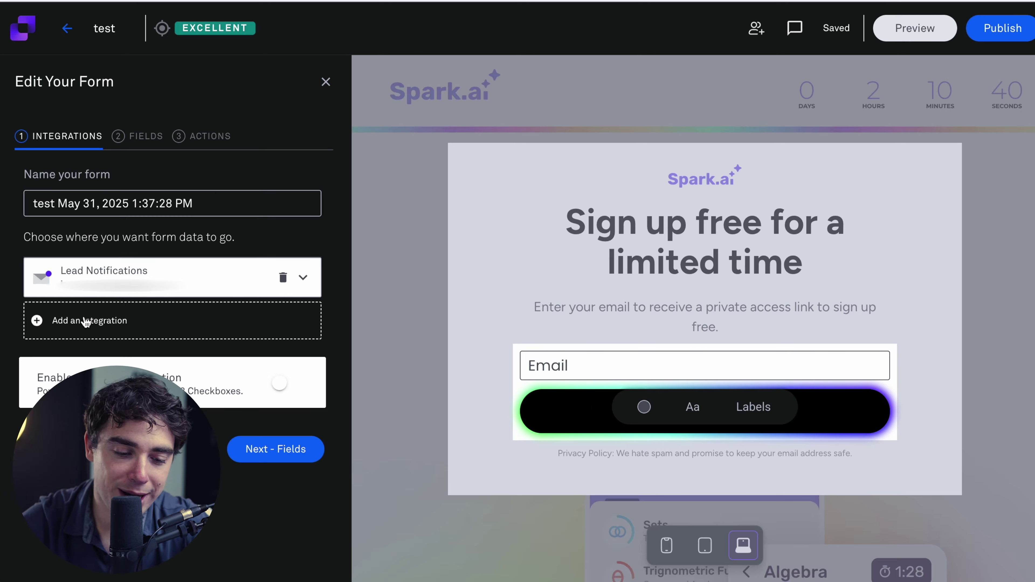
{"action": "left_click", "coordinate": [86, 322]}
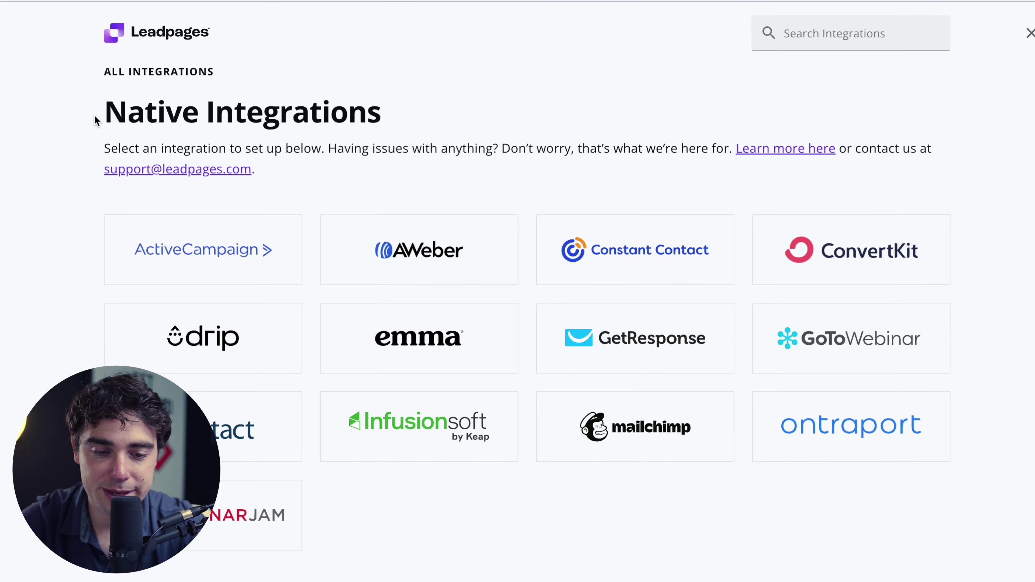
Step: Look through the native integrations and the Zapier apps available for the sign-up form
{"action": "left_click_drag", "start_coordinate": [94, 117], "coordinate": [446, 127]}
{"action": "left_click", "coordinate": [446, 128]}
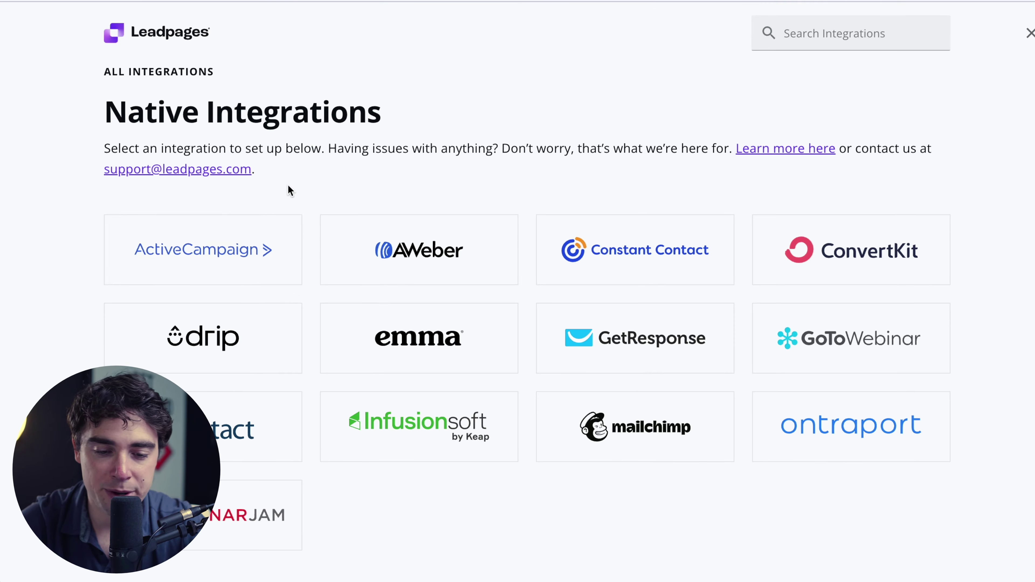
{"action": "scroll", "coordinate": [290, 190], "scroll_direction": "down", "scroll_amount": 1}
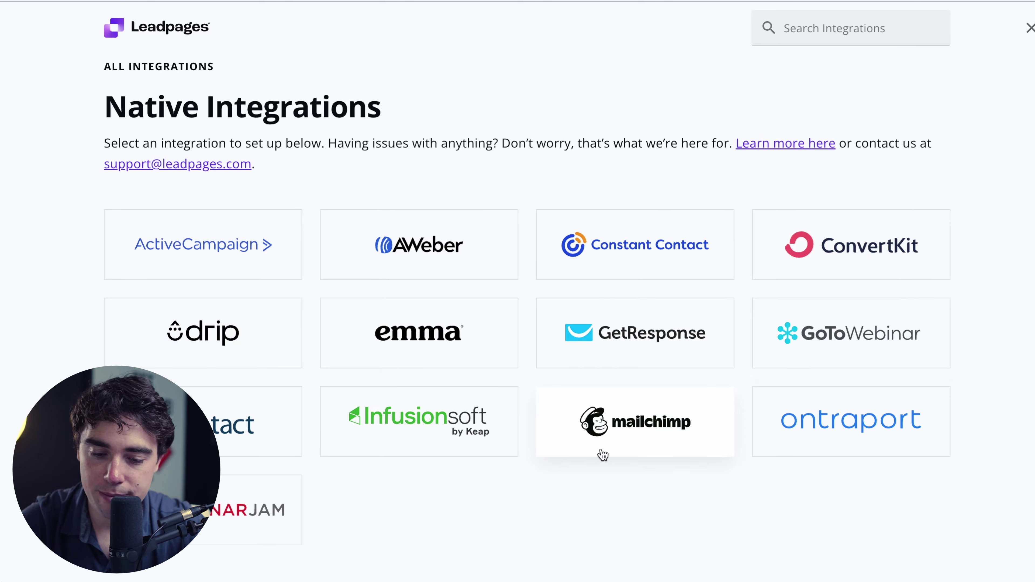
{"action": "scroll", "coordinate": [551, 507], "scroll_direction": "down", "scroll_amount": 1}
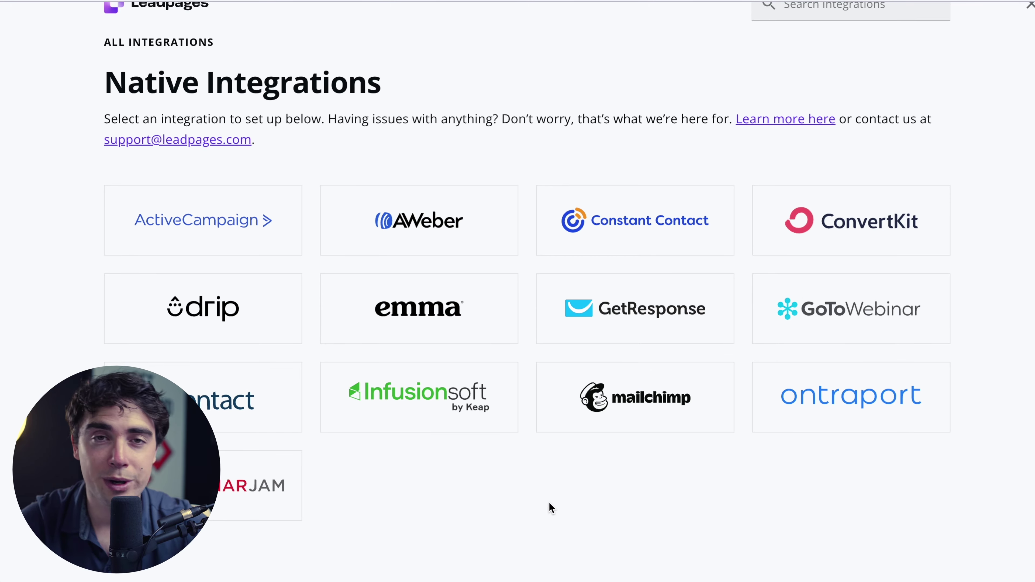
{"action": "scroll", "coordinate": [551, 508], "scroll_direction": "up", "scroll_amount": 1}
{"action": "scroll", "coordinate": [496, 440], "scroll_direction": "down", "scroll_amount": 10}
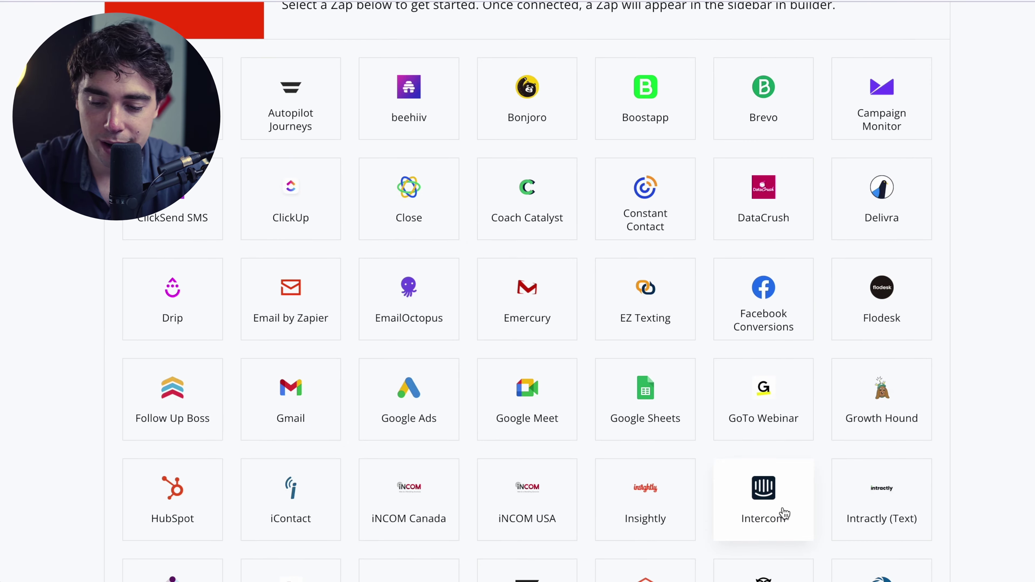
{"action": "scroll", "coordinate": [795, 411], "scroll_direction": "up", "scroll_amount": 10}
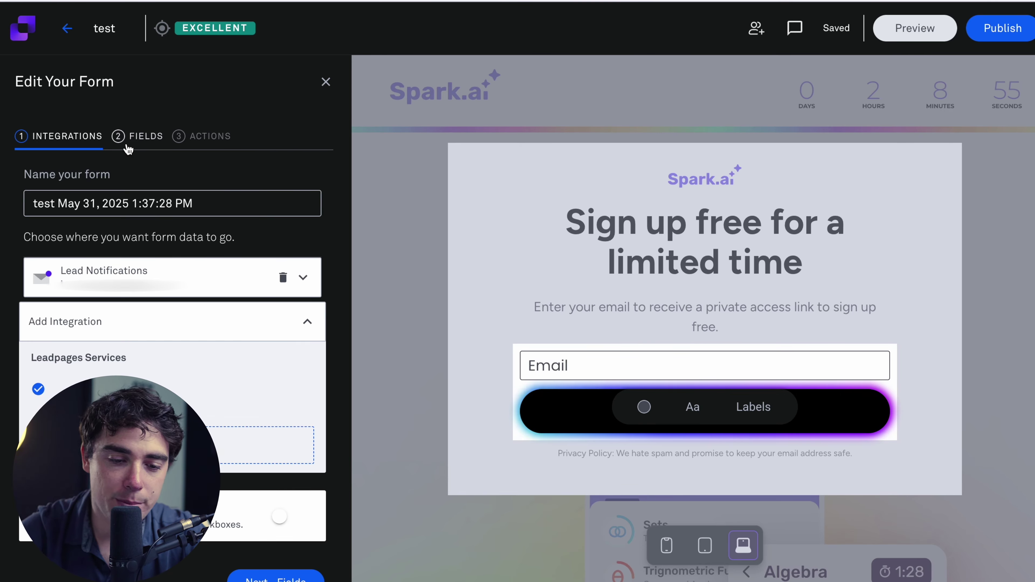
Step: Set the sign-up form to send visitors to the default Leadpages thank you page, preview that page, and save the form
{"action": "left_click", "coordinate": [129, 147]}
{"action": "left_click", "coordinate": [193, 137]}
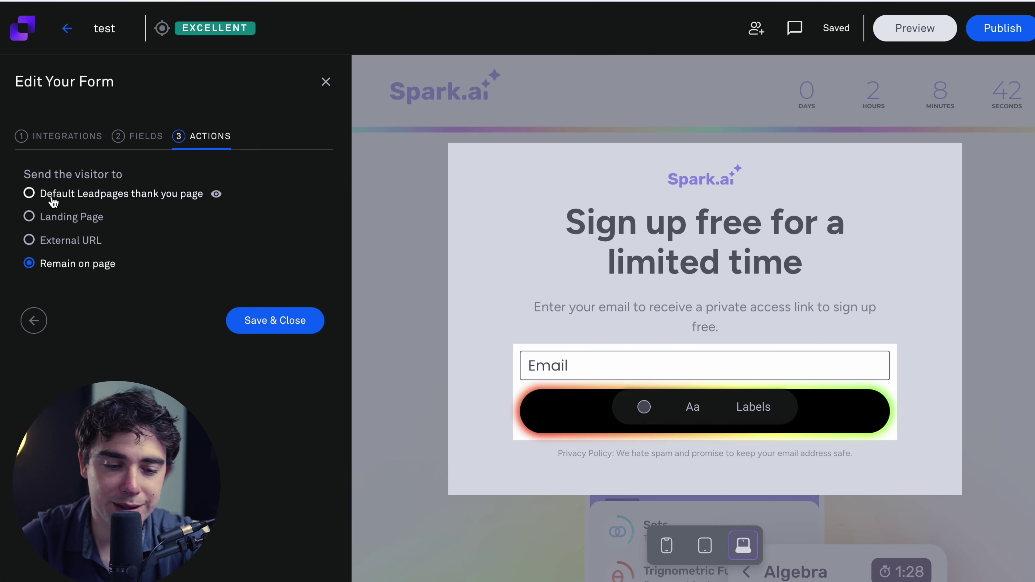
{"action": "left_click", "coordinate": [53, 199]}
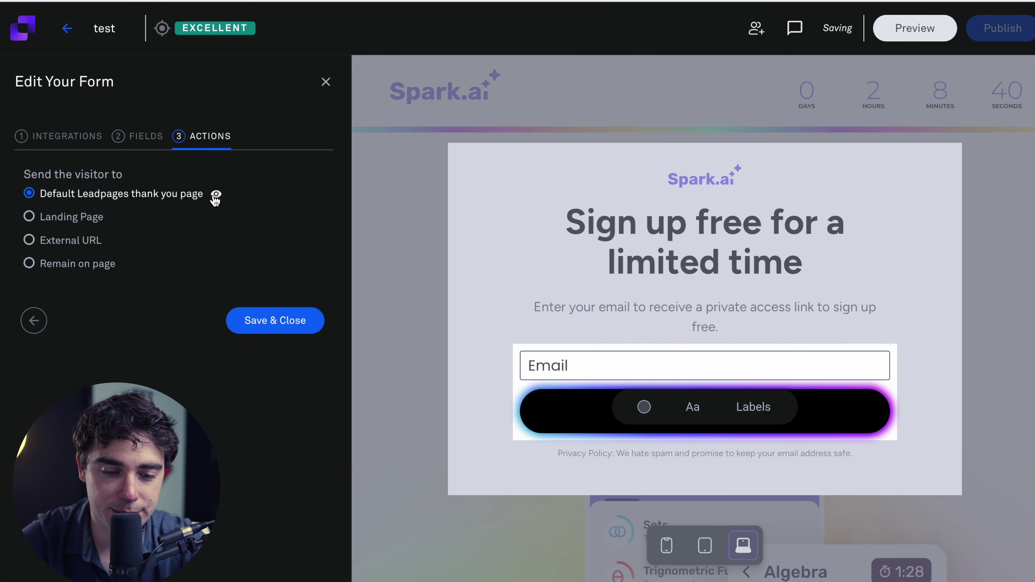
{"action": "left_click", "coordinate": [216, 194]}
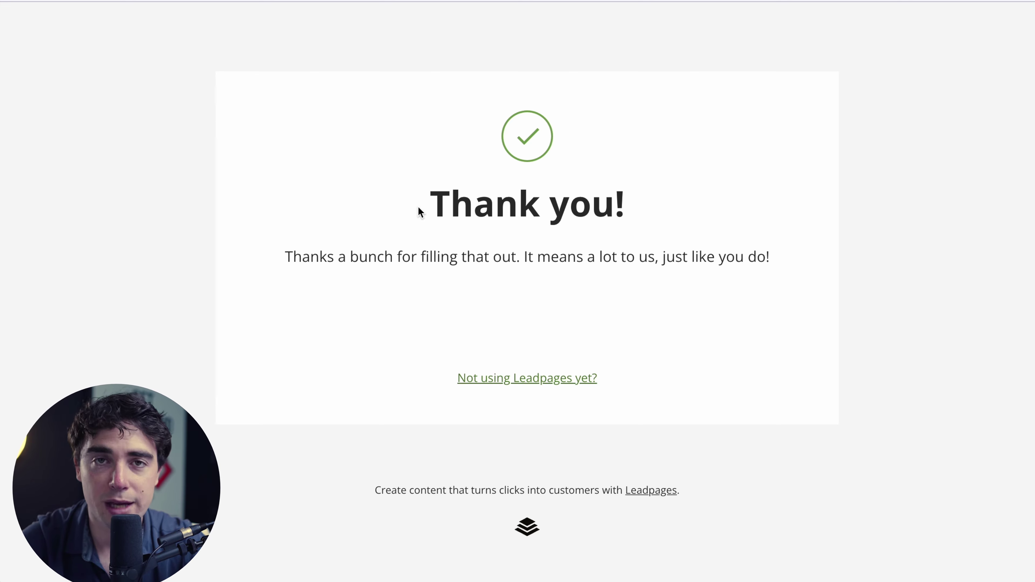
{"action": "key", "text": "ctrl+w"}
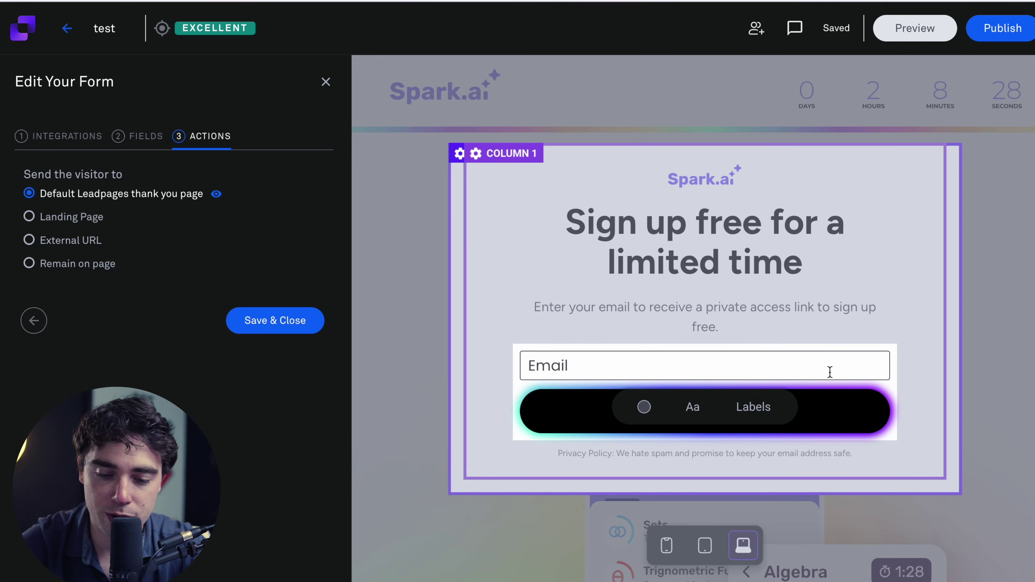
{"action": "left_click", "coordinate": [275, 319]}
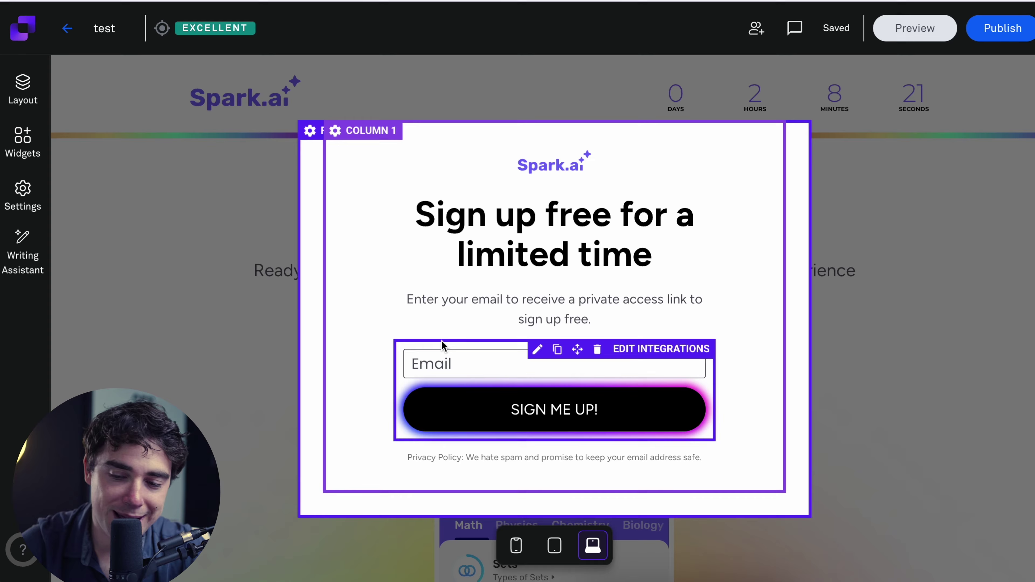
{"action": "left_click", "coordinate": [253, 296]}
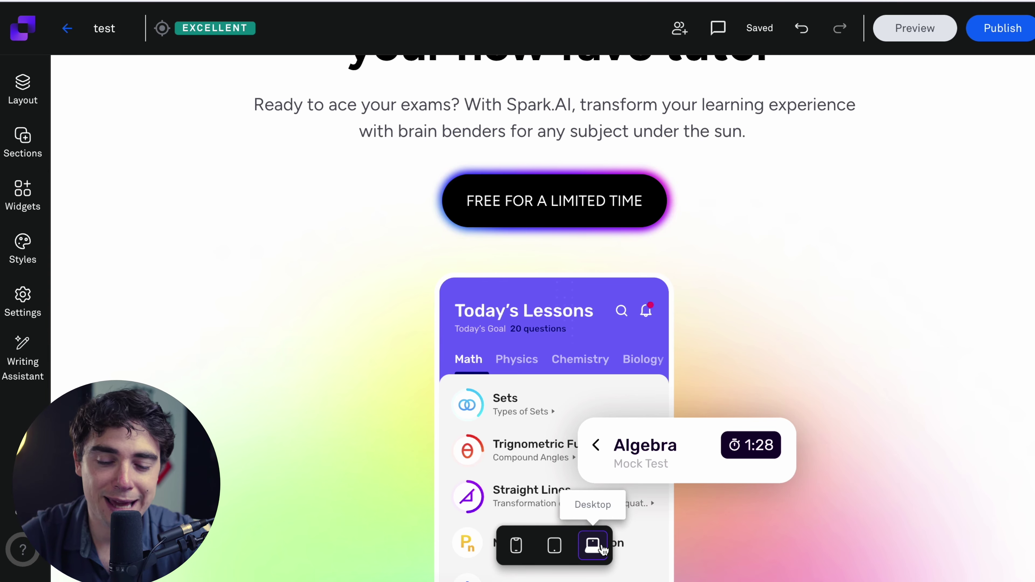
Step: Examine the landing page's layout in the phone, tablet and desktop views
{"action": "left_click", "coordinate": [516, 551]}
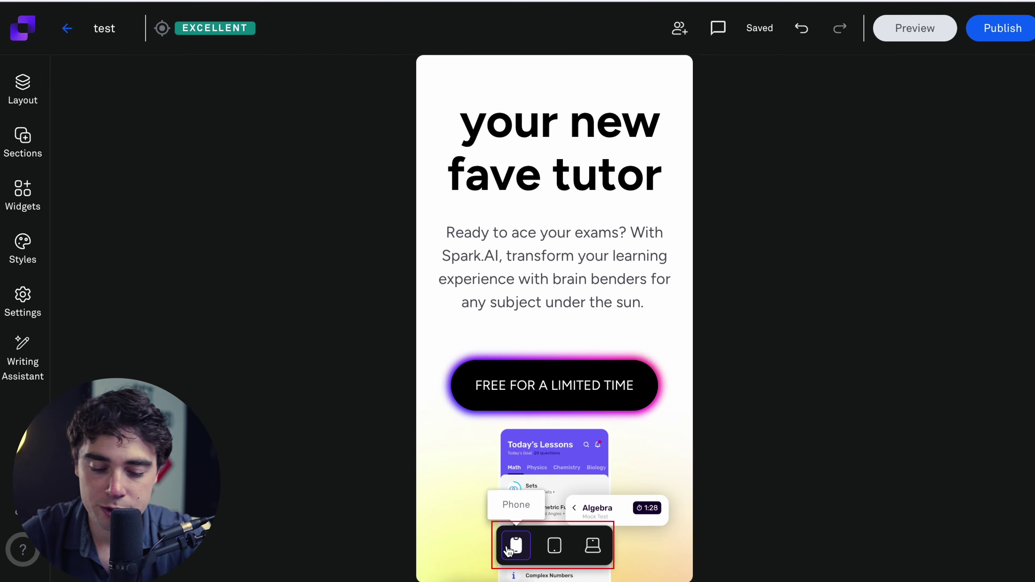
{"action": "scroll", "coordinate": [521, 408], "scroll_direction": "down", "scroll_amount": 15}
{"action": "scroll", "coordinate": [522, 407], "scroll_direction": "up", "scroll_amount": 15}
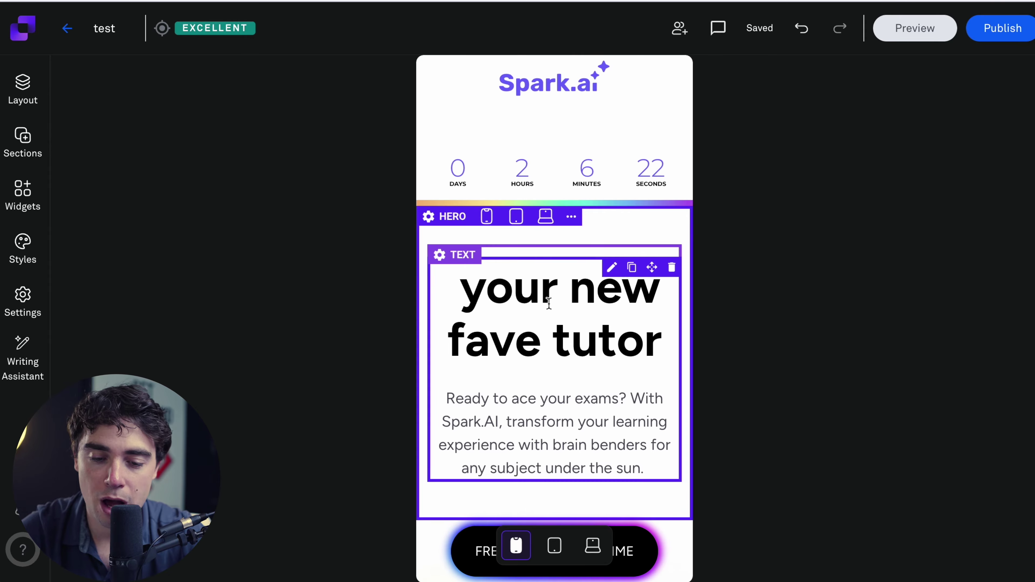
{"action": "left_click", "coordinate": [555, 545]}
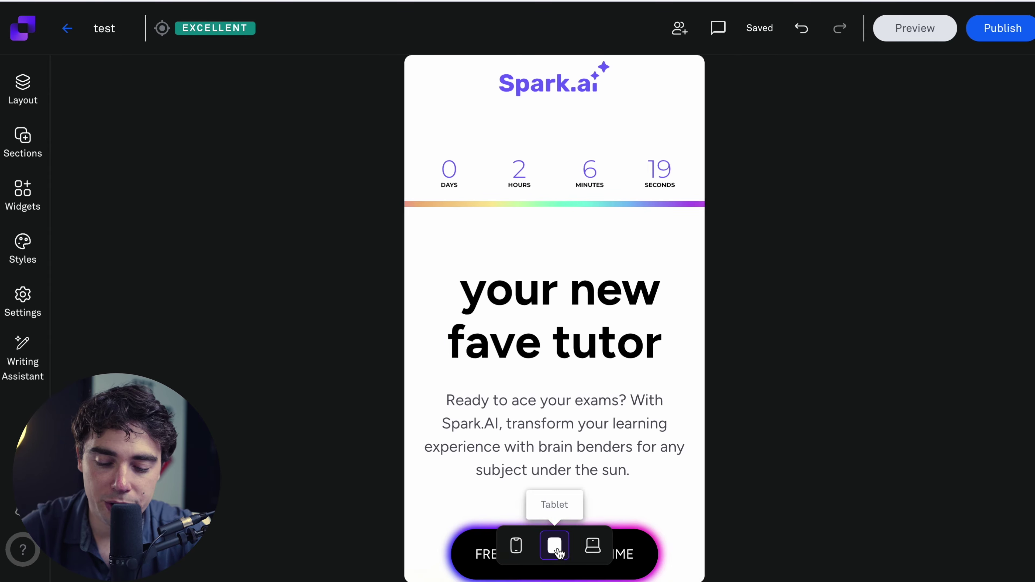
{"action": "left_click", "coordinate": [593, 545]}
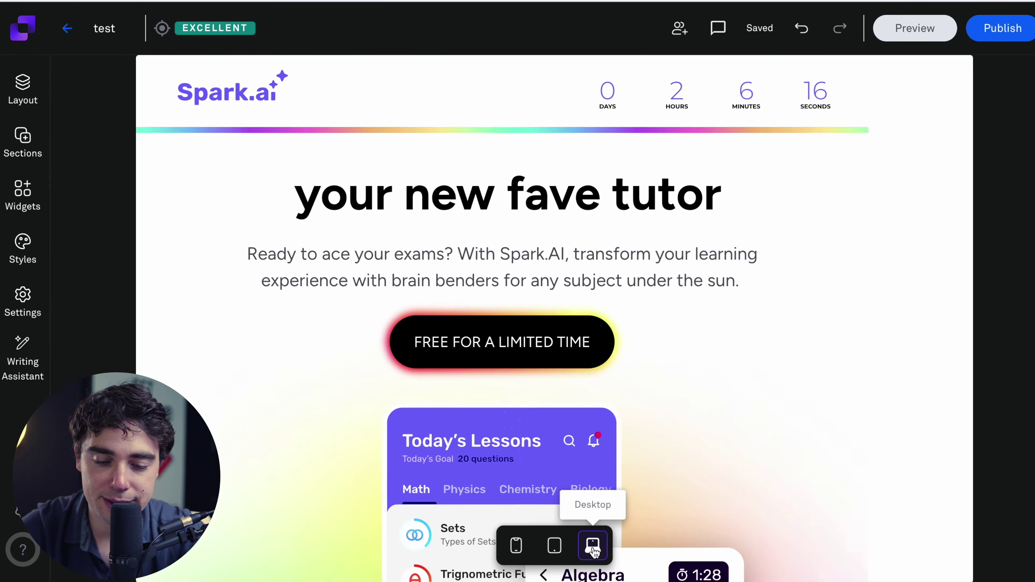
{"action": "scroll", "coordinate": [550, 325], "scroll_direction": "down", "scroll_amount": 15}
{"action": "scroll", "coordinate": [550, 326], "scroll_direction": "up", "scroll_amount": 15}
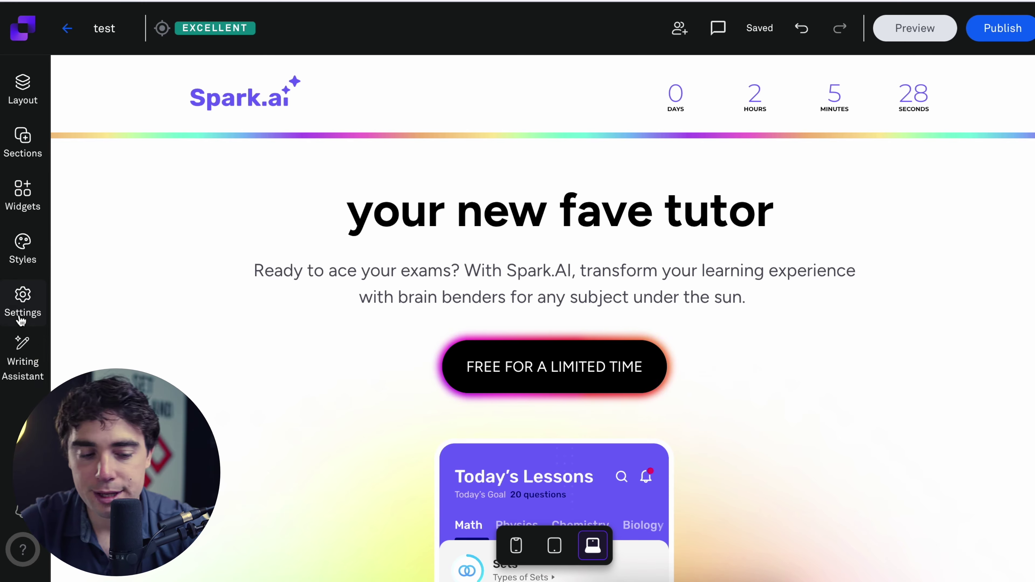
Step: Check the summary behind the page's "EXCELLENT" optimization rating, then dismiss it
{"action": "left_click", "coordinate": [23, 300]}
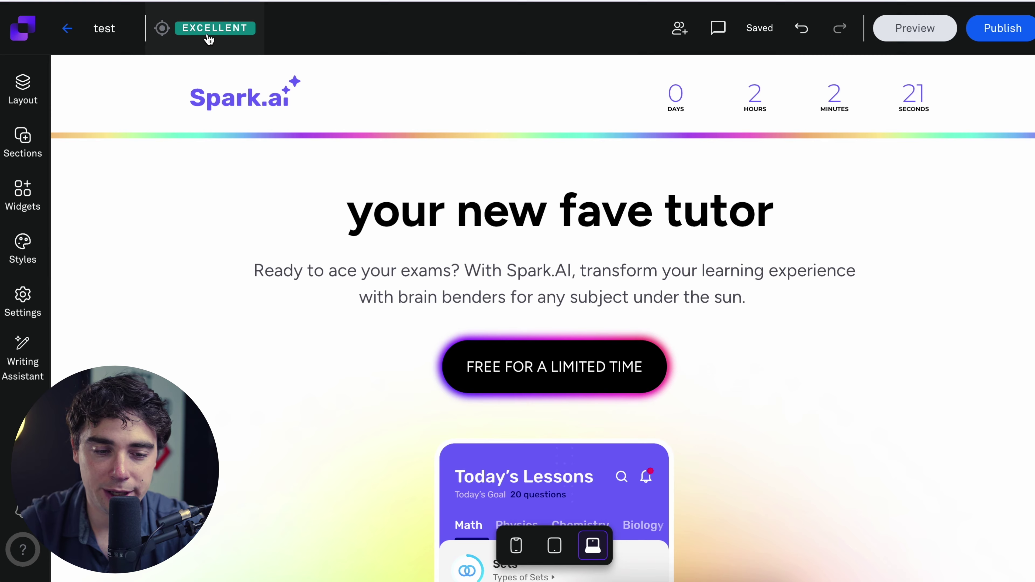
{"action": "left_click", "coordinate": [223, 40]}
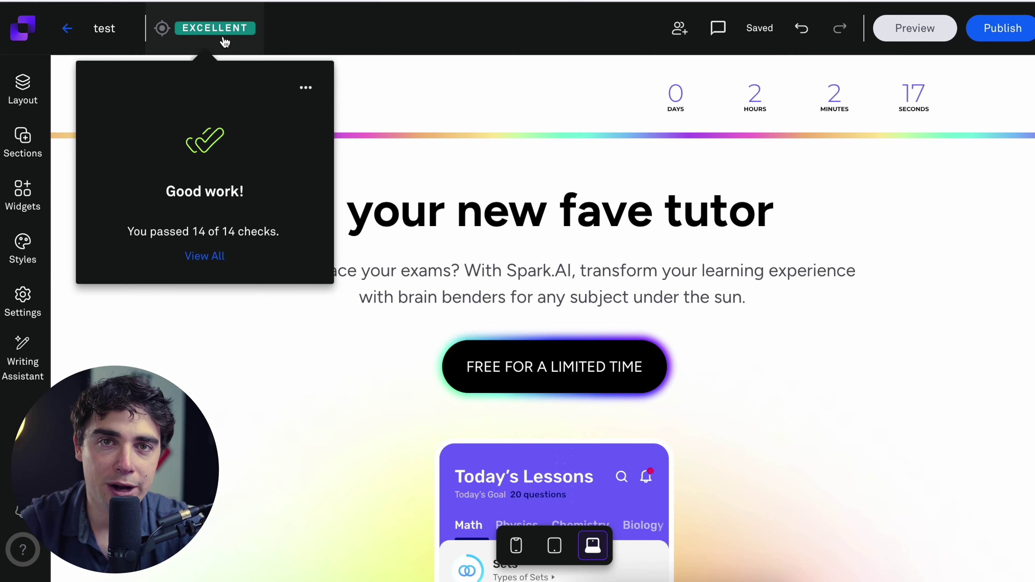
{"action": "left_click", "coordinate": [224, 41]}
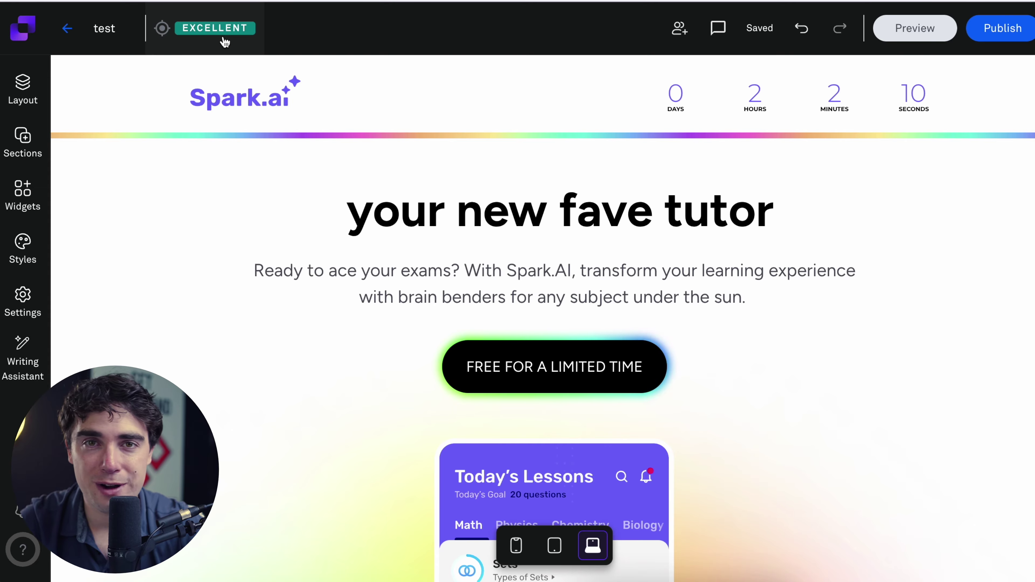
Step: Try lengthening the "your new fave tutor" headline with random filler text after its first letter
{"action": "left_click", "coordinate": [370, 210]}
{"action": "type", "text": "w"}
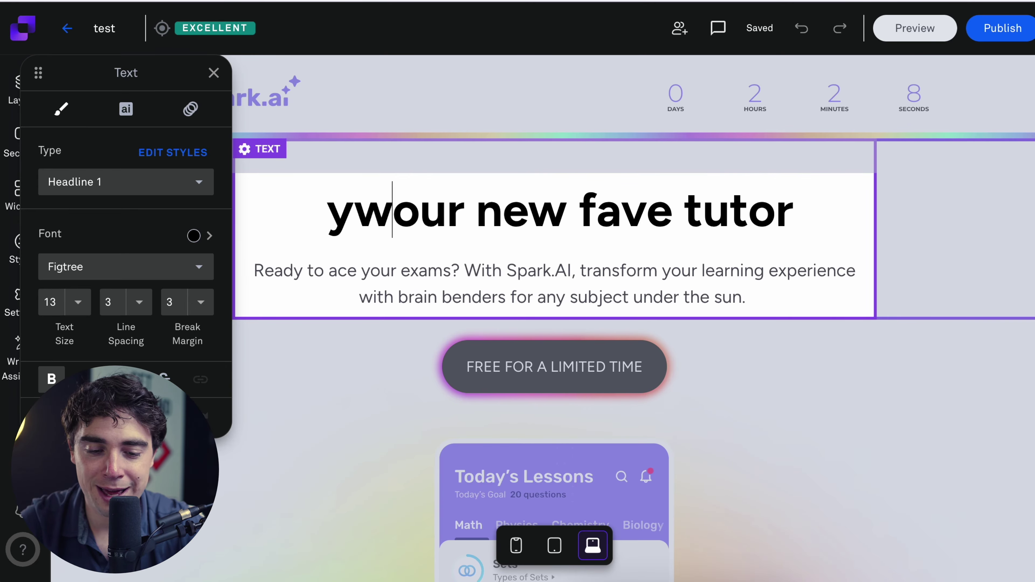
{"action": "type", "text": "vwevwiobnwrib nwrb iwen ewrin wbniwnrbwnrb9ow"}
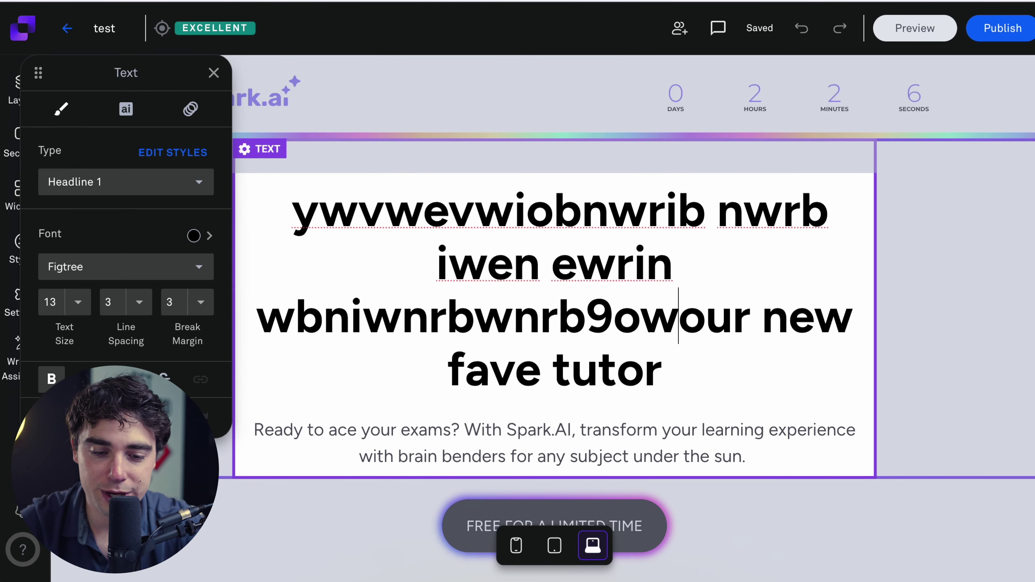
{"action": "type", "text": "bn"}
Step: Open the full list of the page's optimization checks and review its Layout, Call To Action, Readability and Opt-In Form items
{"action": "left_click", "coordinate": [210, 28]}
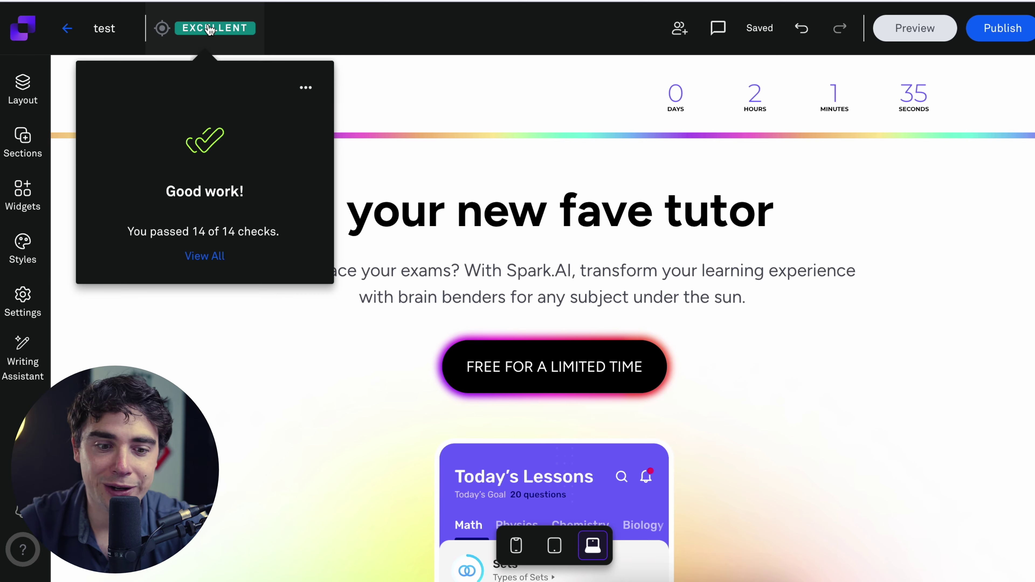
{"action": "left_click", "coordinate": [204, 255]}
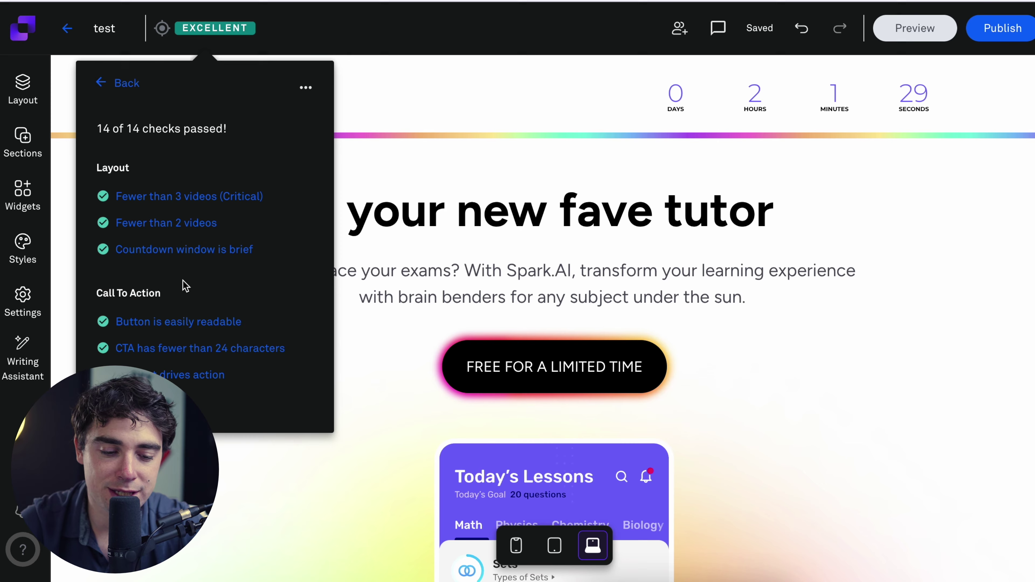
{"action": "scroll", "coordinate": [121, 305], "scroll_direction": "down", "scroll_amount": 2}
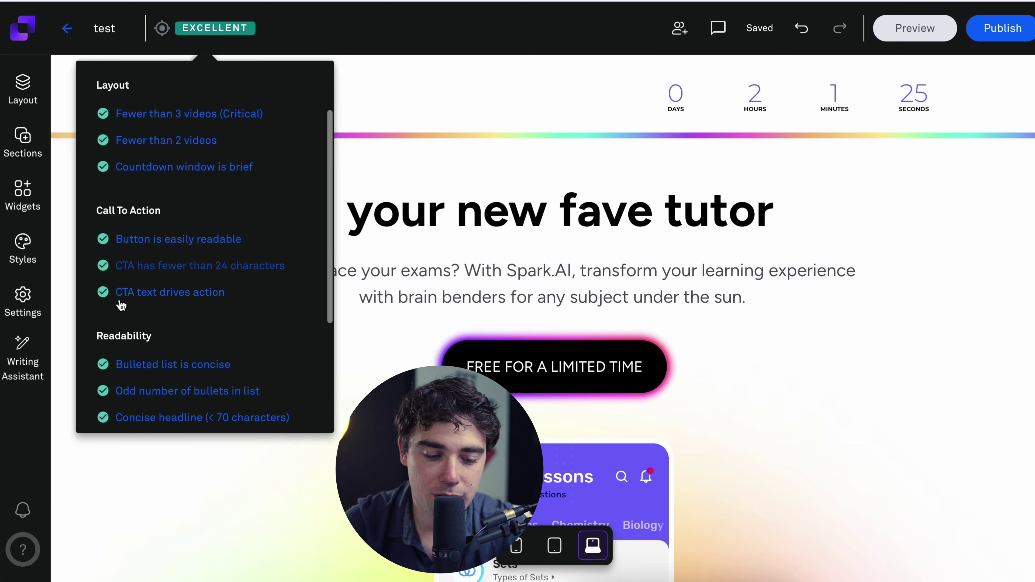
{"action": "scroll", "coordinate": [121, 305], "scroll_direction": "down", "scroll_amount": 4}
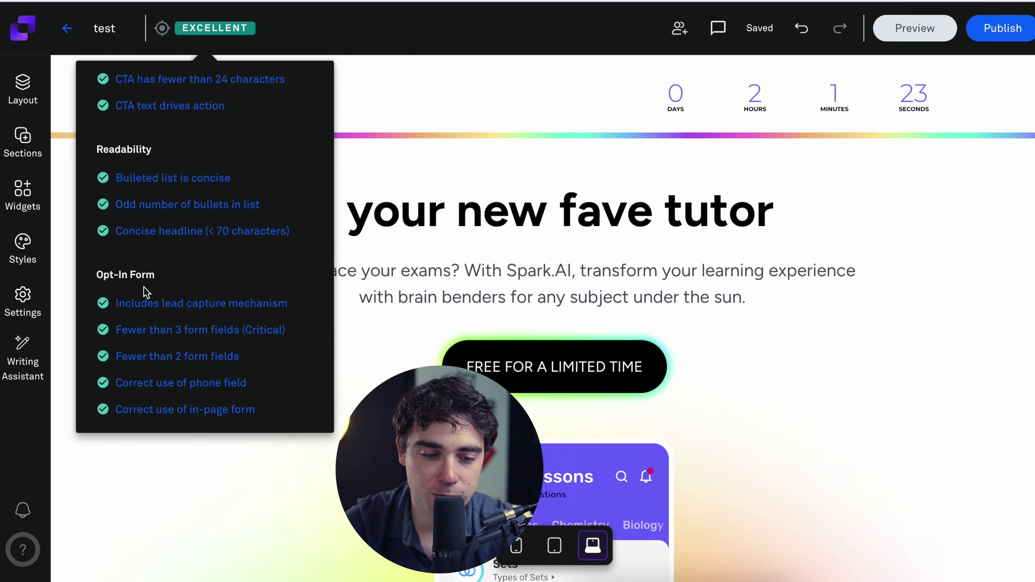